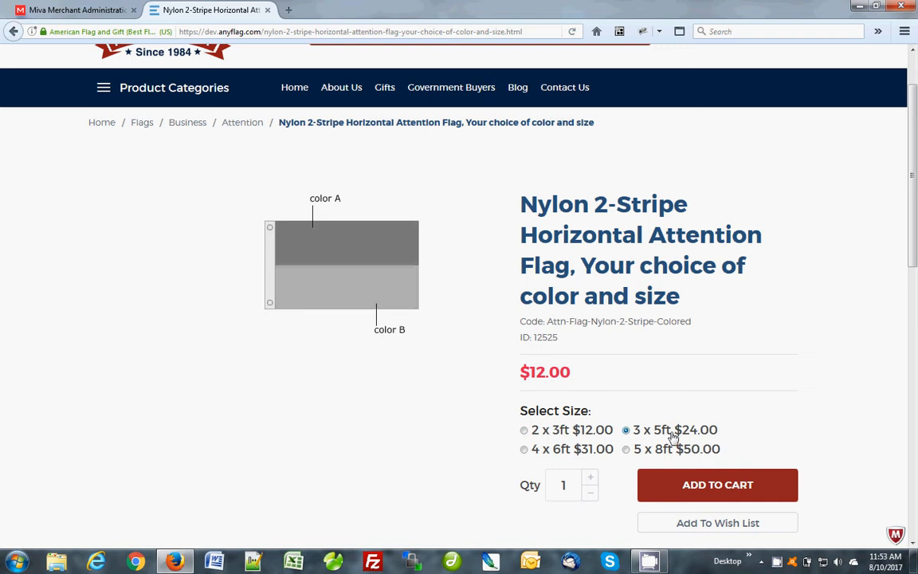
- Preview the flag's price for the 5 x 8ft and 4 x 6ft sizes on the product page
{"action": "left_click", "coordinate": [666, 452]}
{"action": "left_click", "coordinate": [575, 451]}
{"action": "scroll", "coordinate": [842, 255], "scroll_direction": "down", "scroll_amount": 3}
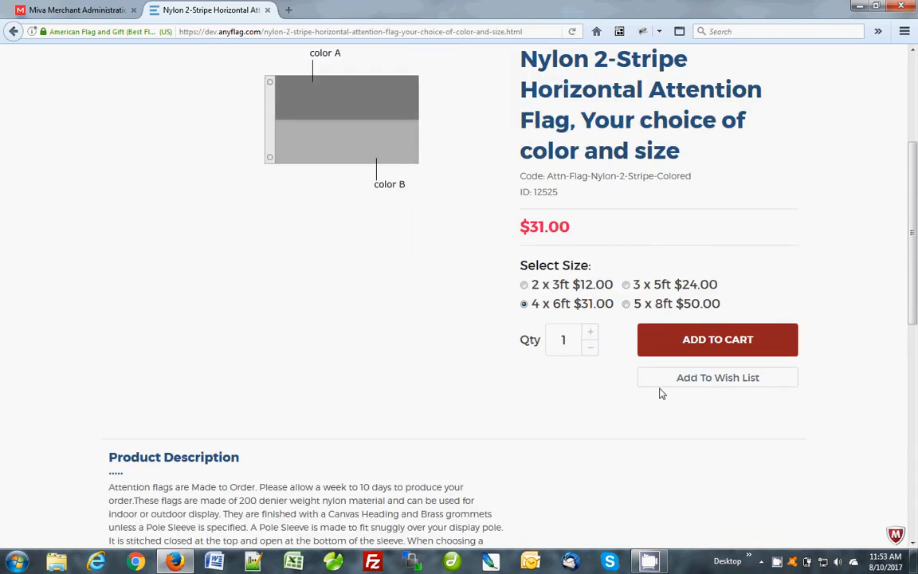
{"action": "scroll", "coordinate": [785, 299], "scroll_direction": "up", "scroll_amount": 2}
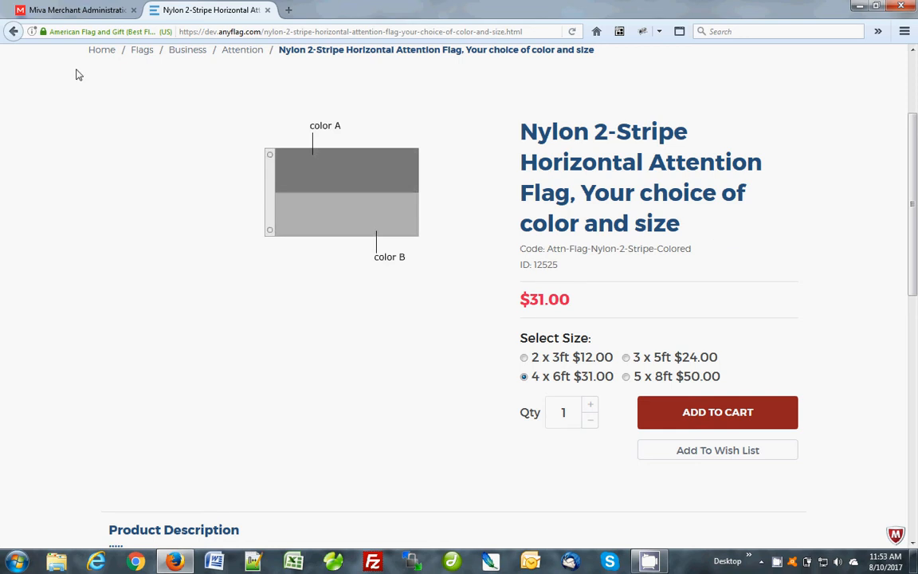
- Switch to the Miva Merchant administration and open the catalog's attribute templates list
{"action": "left_click", "coordinate": [93, 11]}
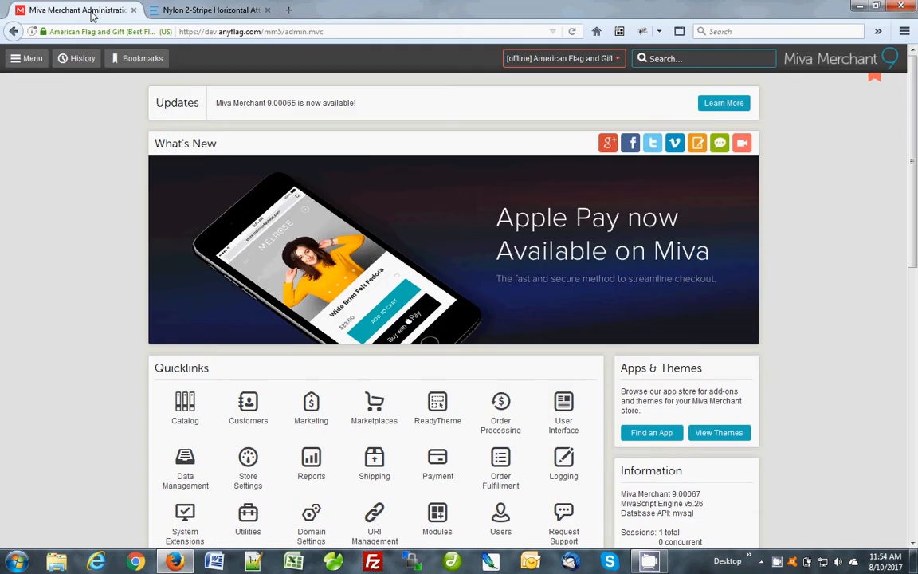
{"action": "left_click", "coordinate": [32, 61]}
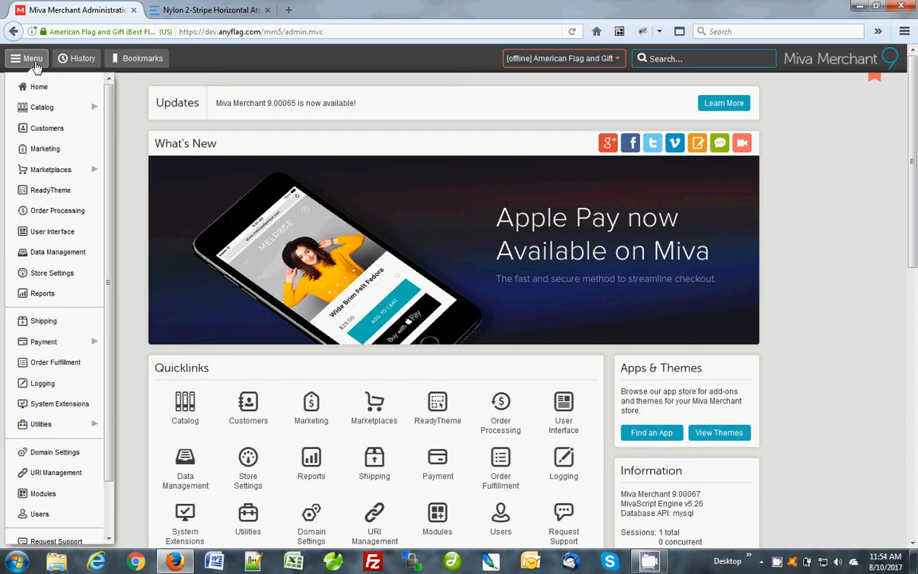
{"action": "left_click", "coordinate": [41, 108]}
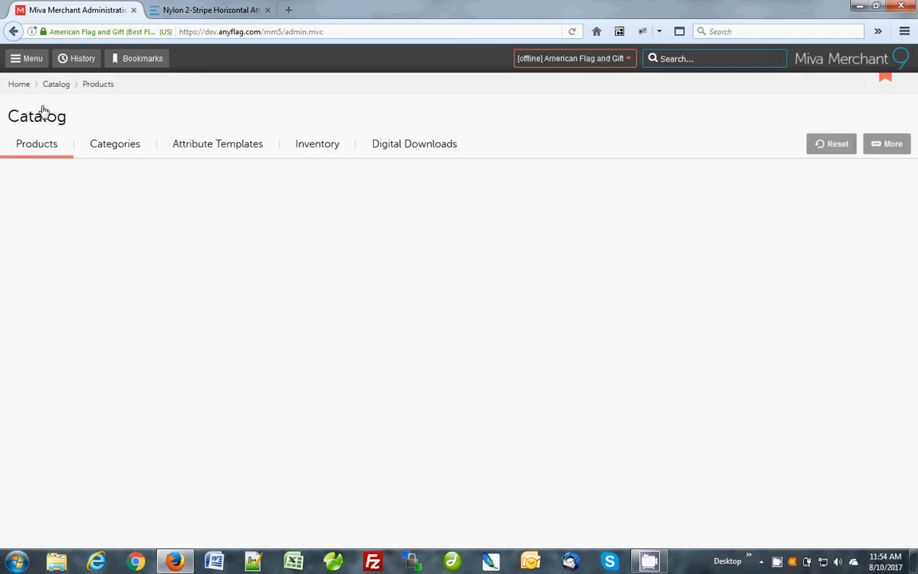
{"action": "left_click", "coordinate": [229, 150]}
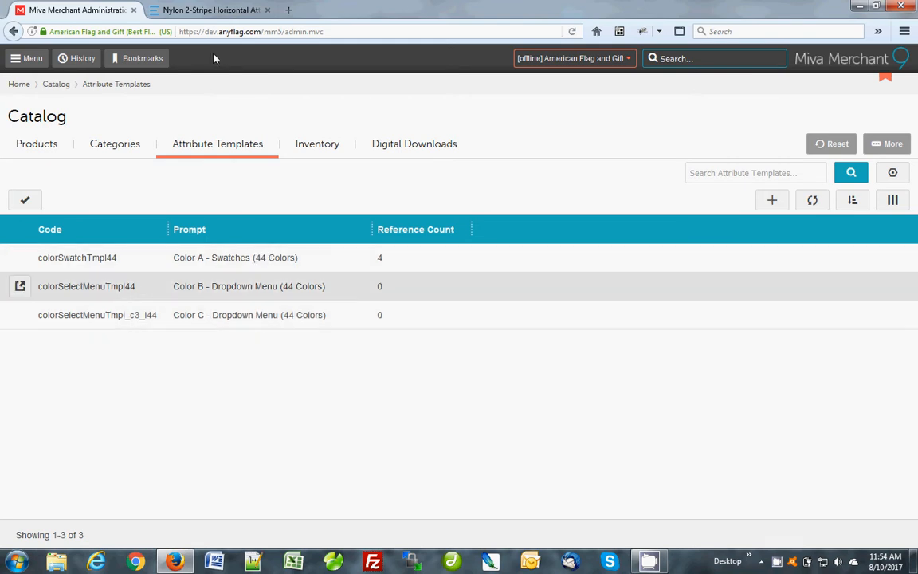
- Check the flag's color labels on the storefront page and open the attributes and options of the colorSwatchTmpl44 template
{"action": "left_click", "coordinate": [195, 10]}
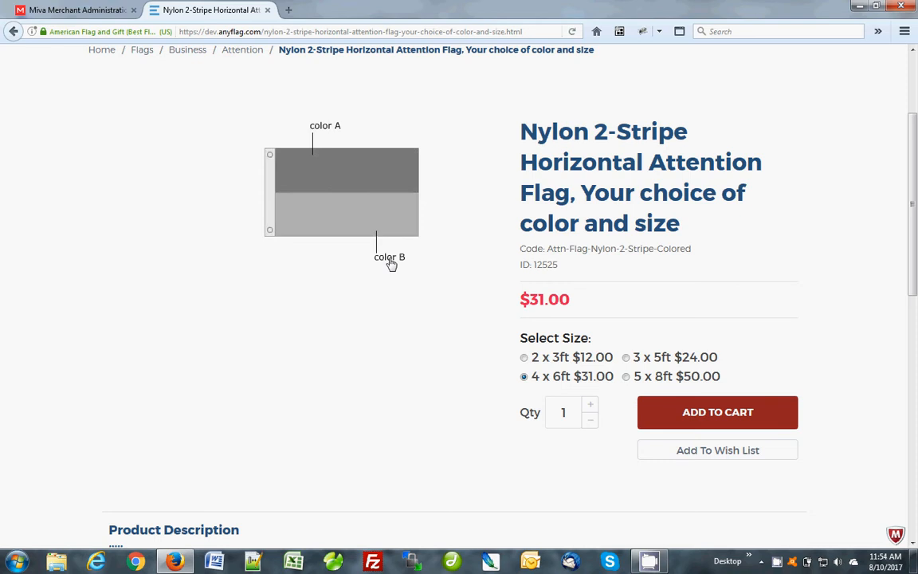
{"action": "left_click", "coordinate": [92, 12]}
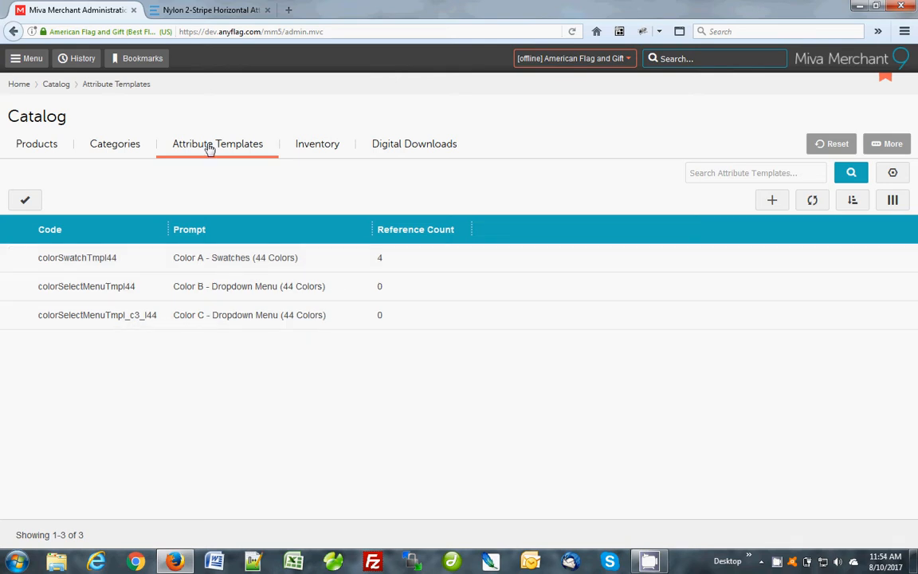
{"action": "left_click", "coordinate": [348, 264]}
{"action": "left_click", "coordinate": [152, 200]}
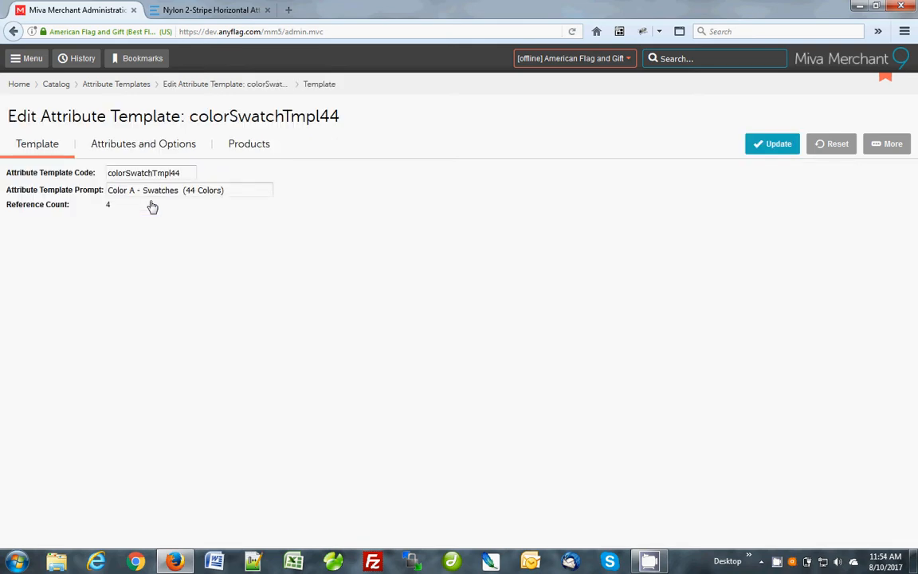
{"action": "left_click", "coordinate": [151, 152]}
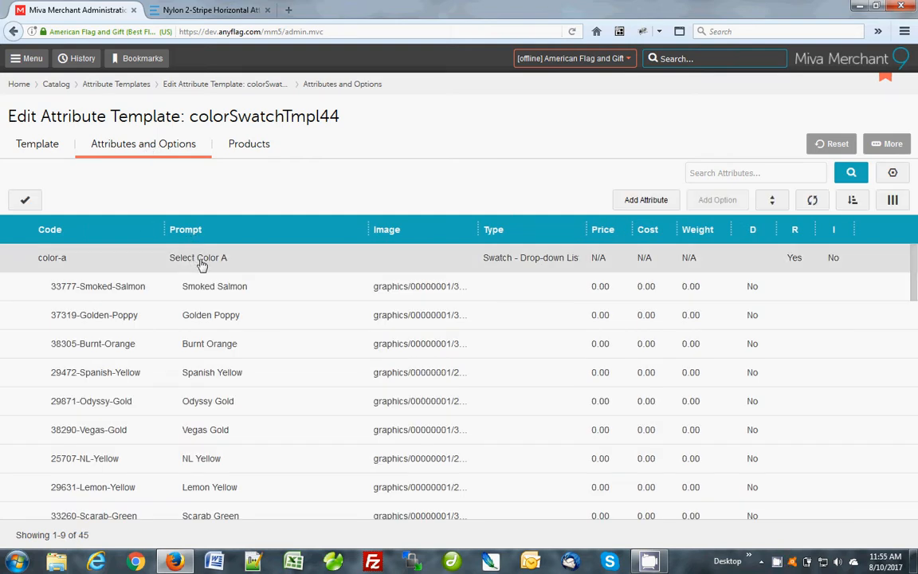
- Inspect the attribute types available for the Select Color A attribute, keep Swatch - Drop-down List, and leave editing without saving
{"action": "left_click", "coordinate": [212, 10]}
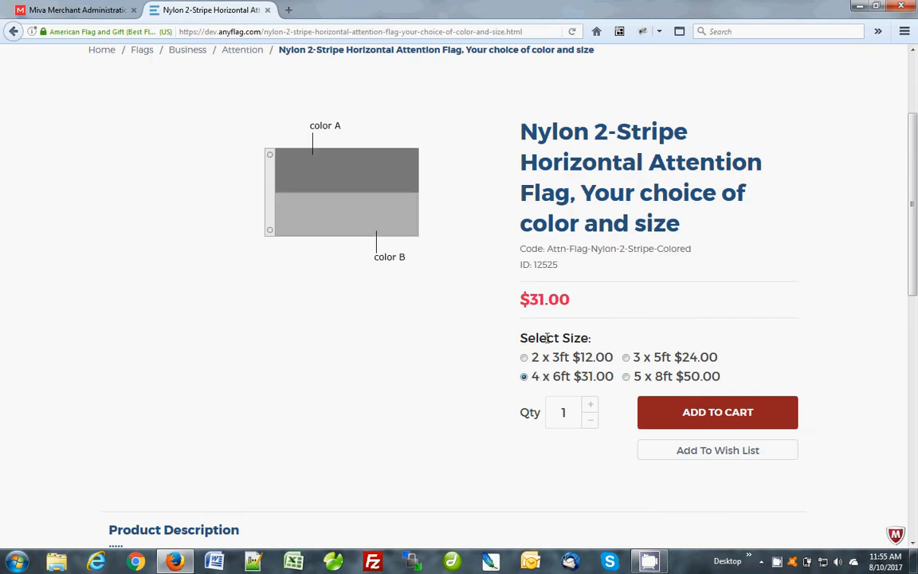
{"action": "left_click", "coordinate": [82, 13]}
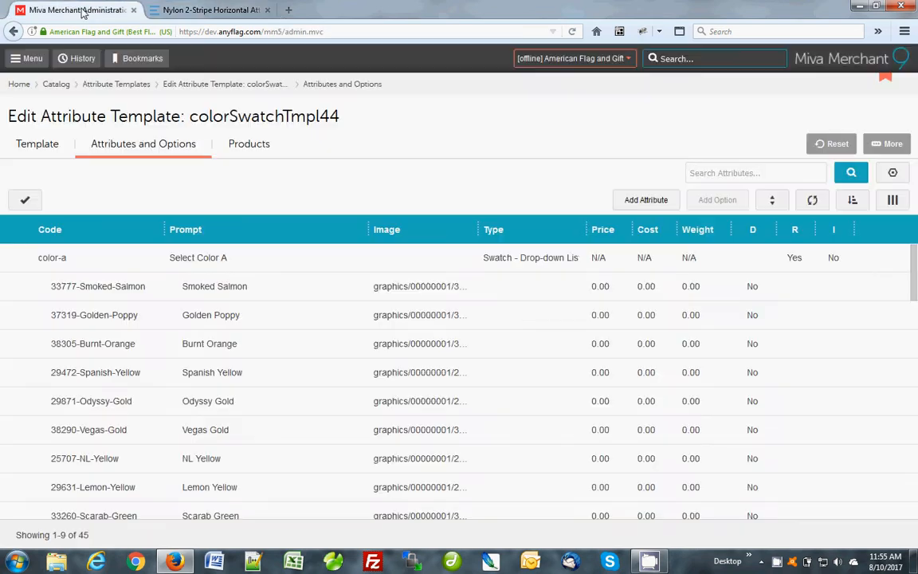
{"action": "double_click", "coordinate": [536, 260]}
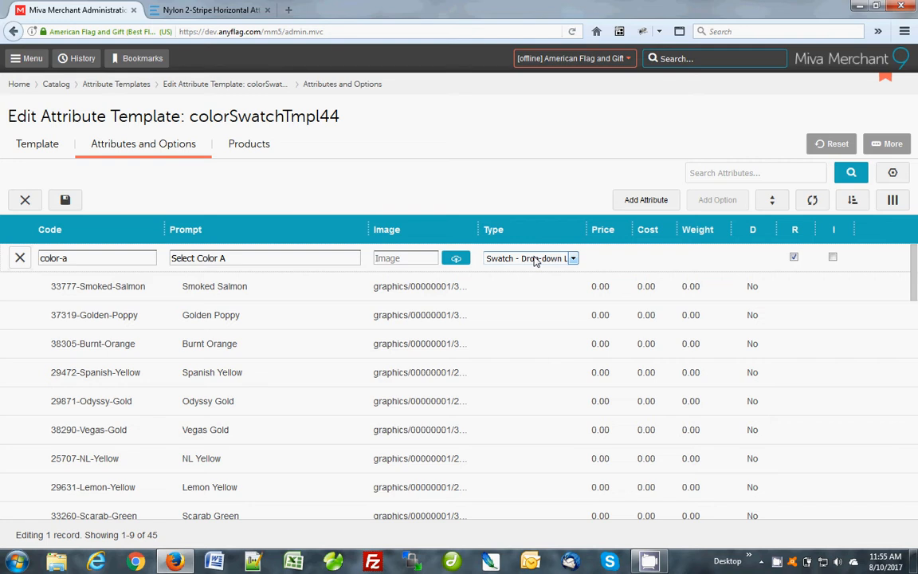
{"action": "left_click", "coordinate": [24, 199]}
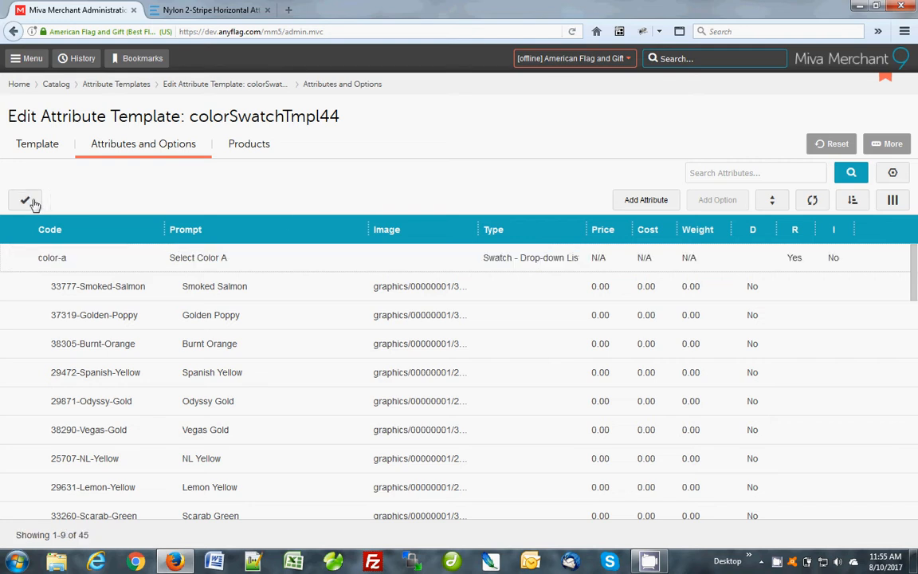
{"action": "double_click", "coordinate": [519, 260]}
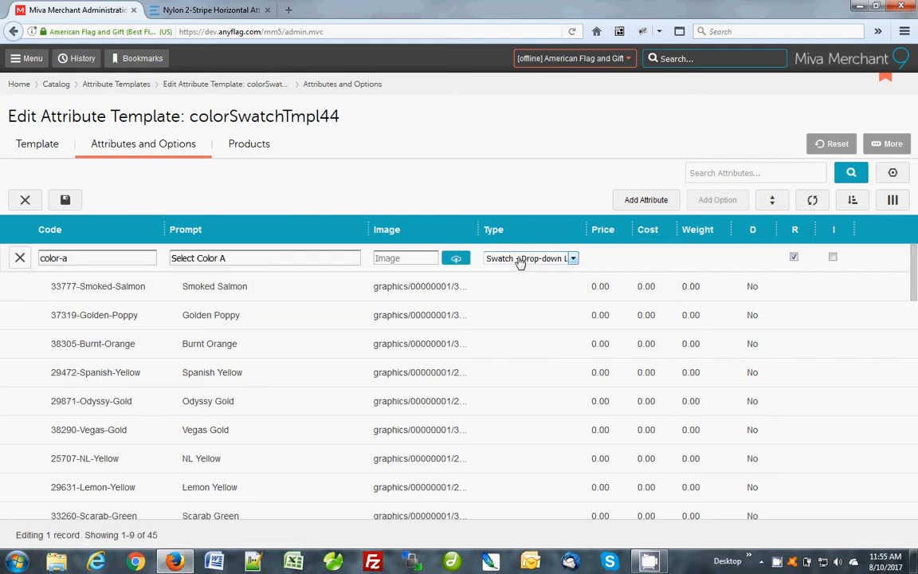
{"action": "left_click", "coordinate": [530, 258]}
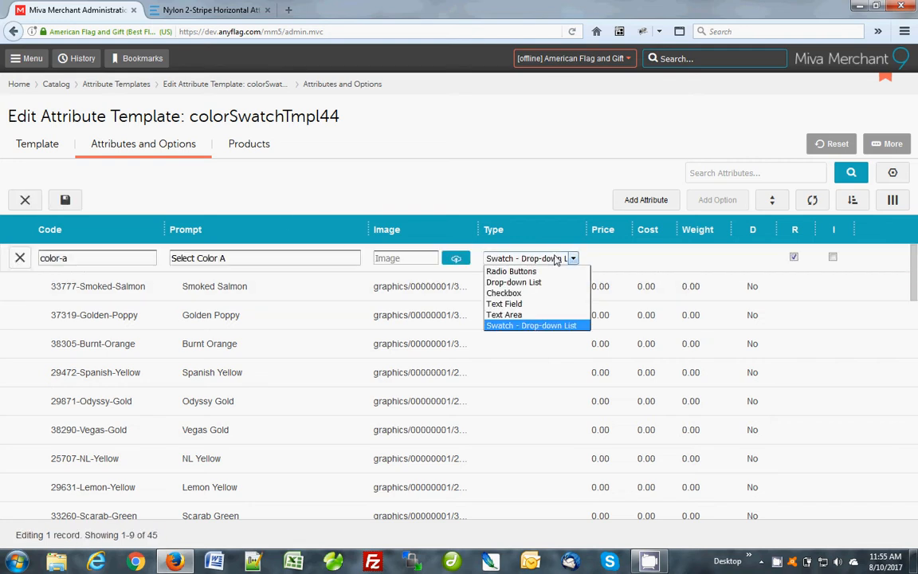
{"action": "left_click", "coordinate": [536, 326]}
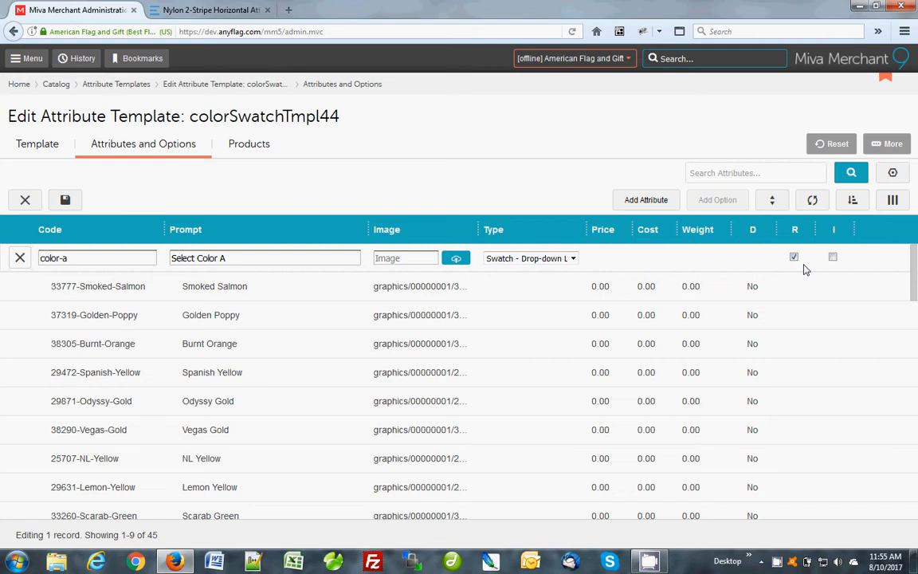
{"action": "left_click", "coordinate": [25, 199]}
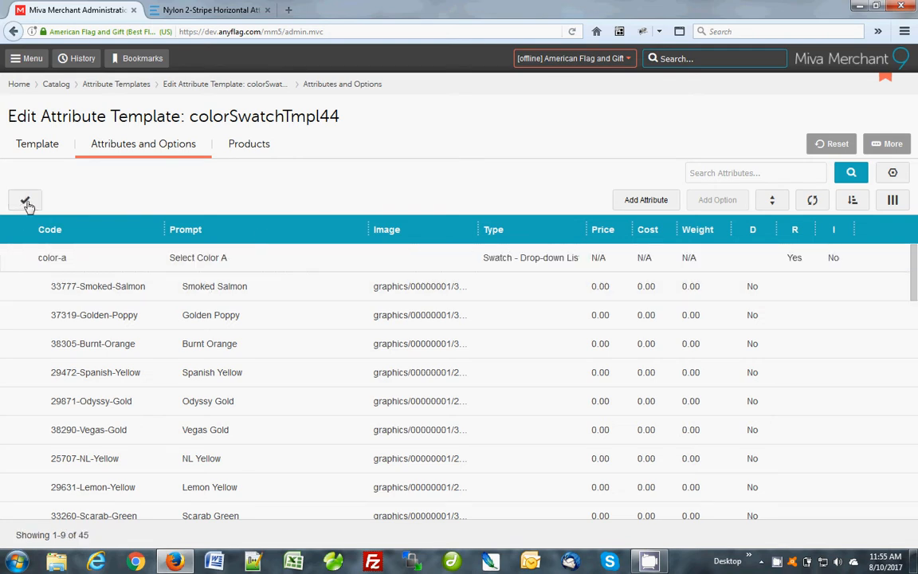
- Inspect the Smoked Salmon option's image path and file upload dialog, and cancel both without saving
{"action": "double_click", "coordinate": [295, 289]}
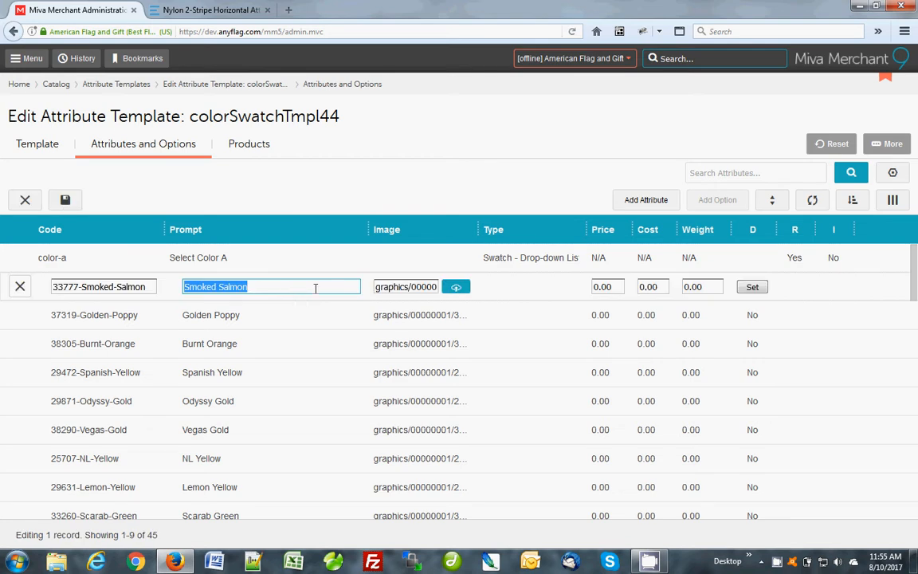
{"action": "left_click", "coordinate": [403, 290]}
{"action": "triple_click", "coordinate": [405, 289]}
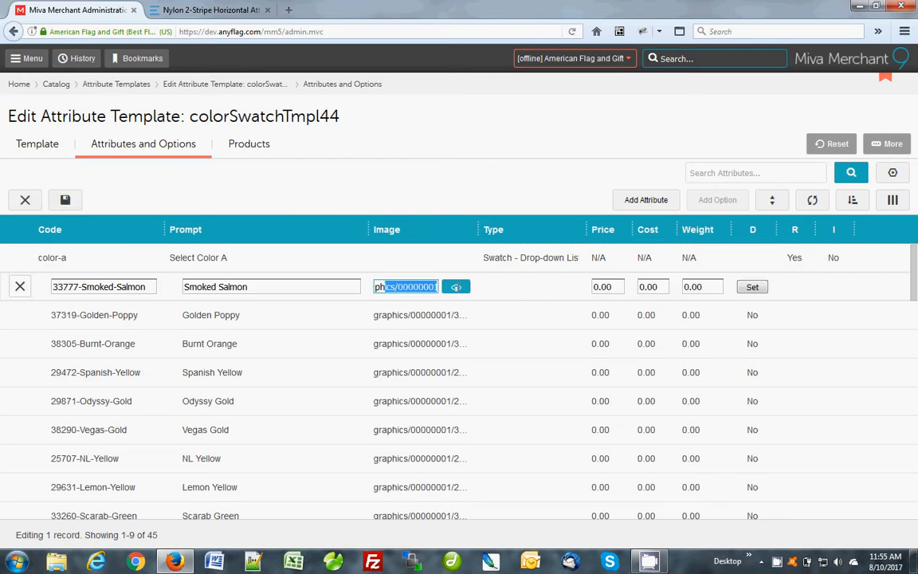
{"action": "left_click", "coordinate": [407, 288]}
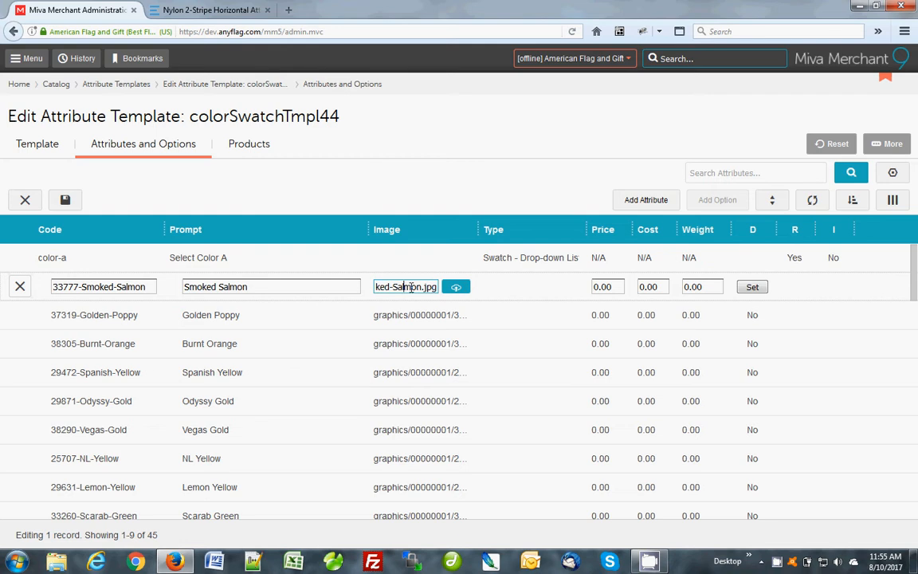
{"action": "mouse_move", "coordinate": [408, 287]}
{"action": "left_mouse_down"}
{"action": "mouse_move", "coordinate": [372, 288]}
{"action": "mouse_move", "coordinate": [412, 287]}
{"action": "left_mouse_up"}
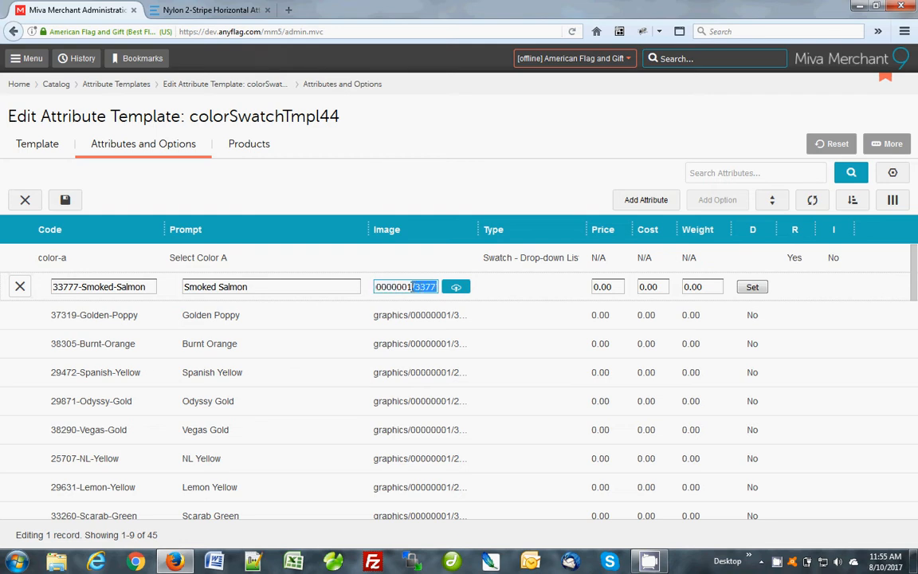
{"action": "left_click", "coordinate": [461, 292]}
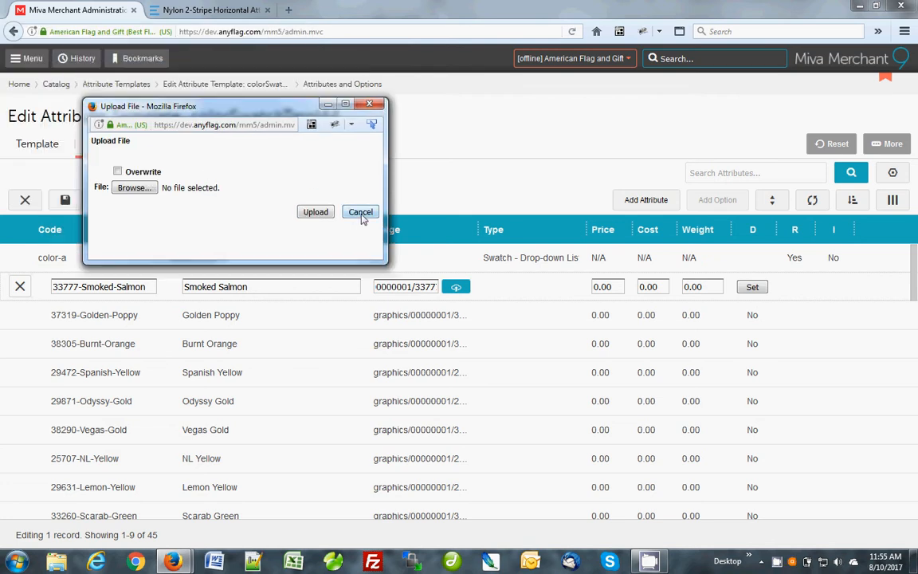
{"action": "left_click", "coordinate": [361, 213]}
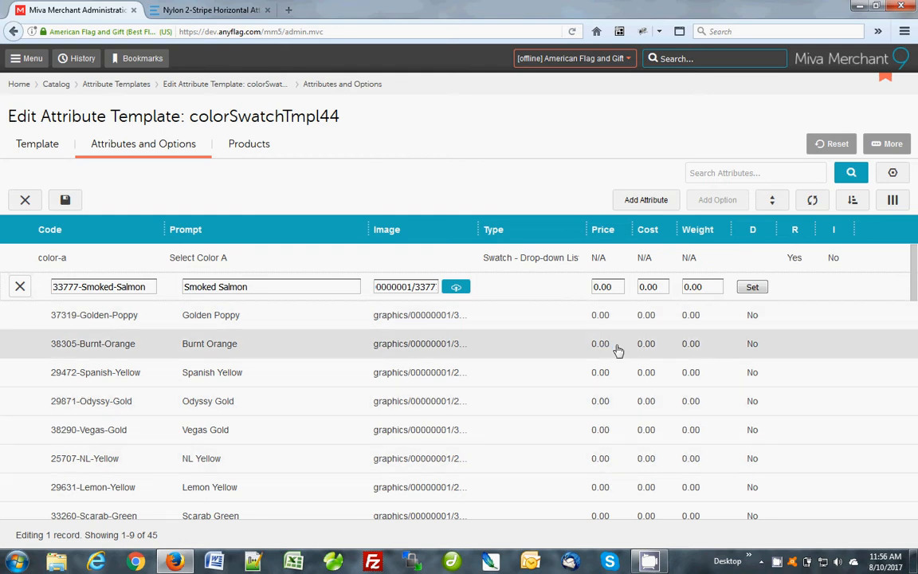
{"action": "left_click", "coordinate": [25, 200]}
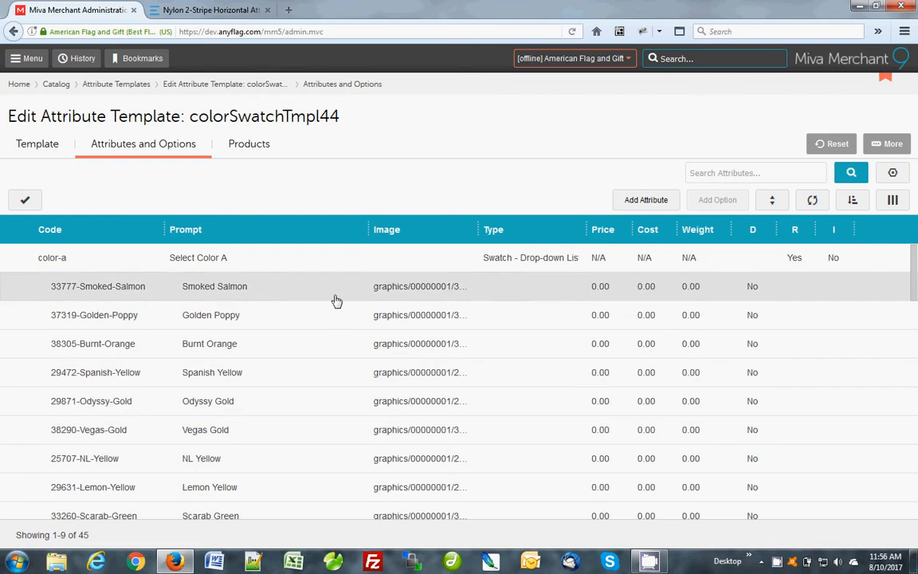
- Look through the template's color options and view the reordering choices for the Smoked Salmon option, leaving the order as it is
{"action": "scroll", "coordinate": [335, 396], "scroll_direction": "down", "scroll_amount": 5}
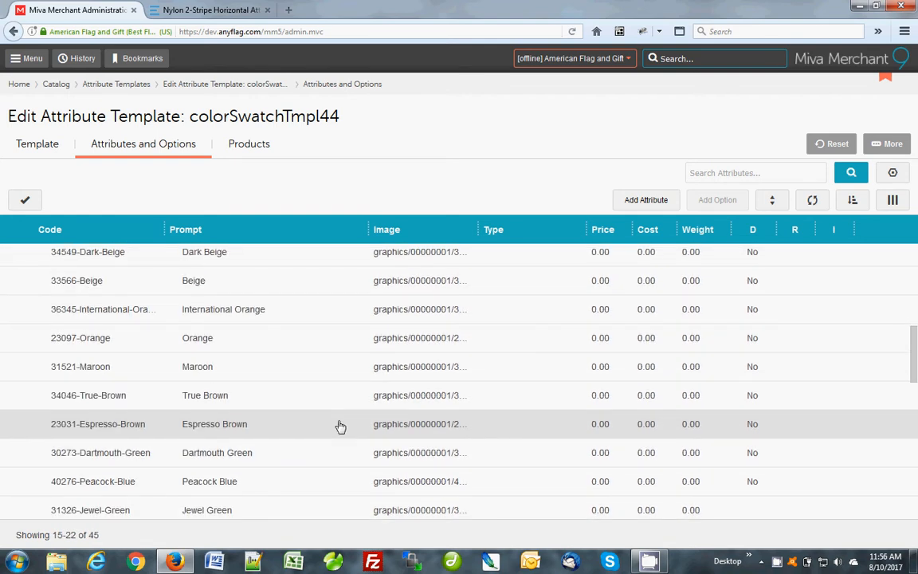
{"action": "scroll", "coordinate": [343, 416], "scroll_direction": "up", "scroll_amount": 5}
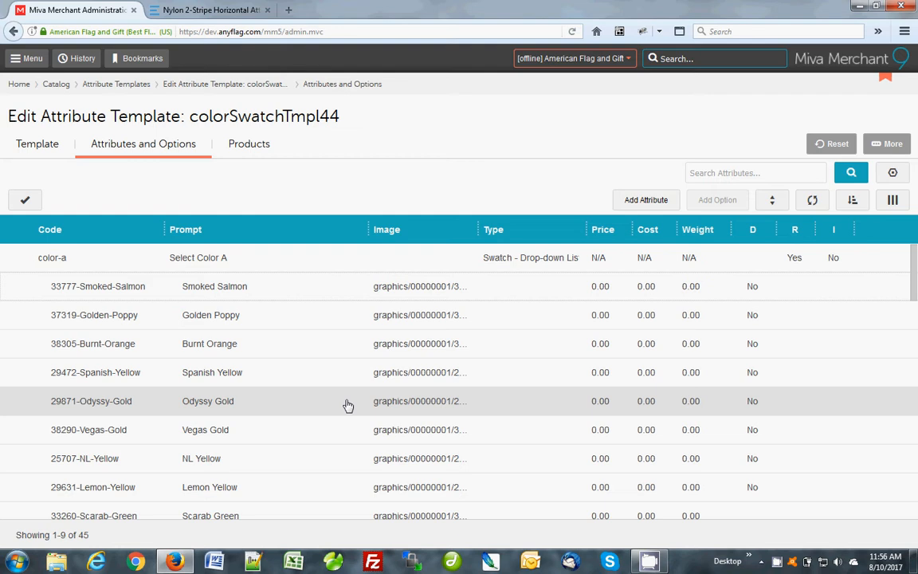
{"action": "left_click", "coordinate": [321, 297]}
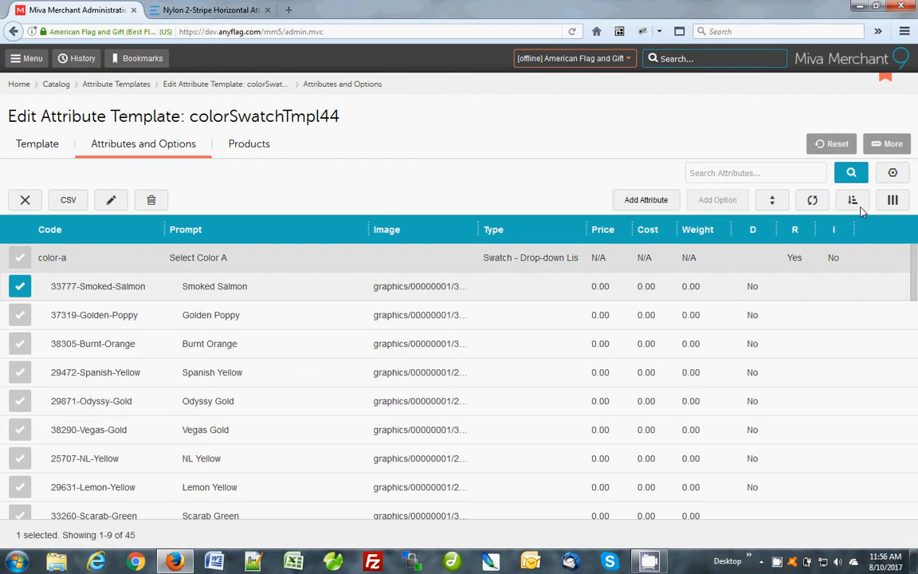
{"action": "left_click", "coordinate": [773, 202]}
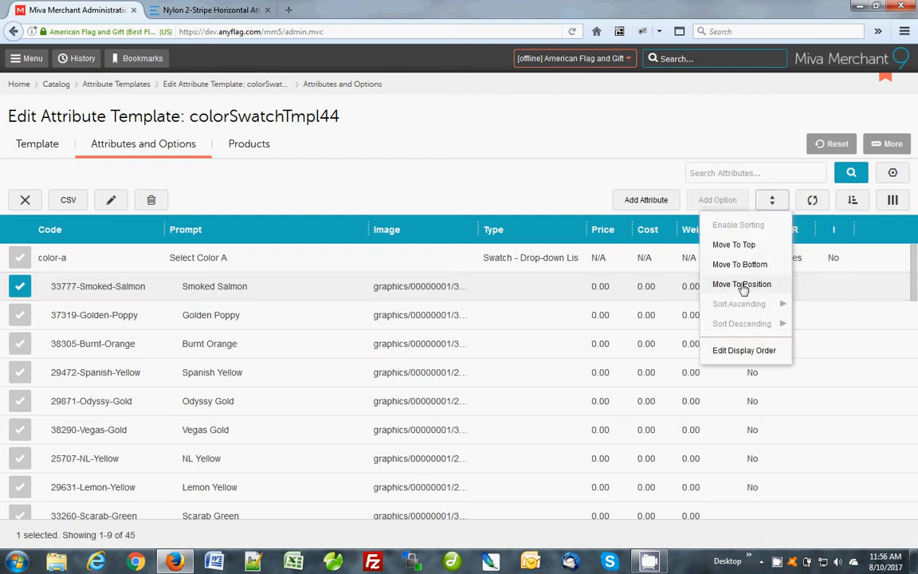
{"action": "left_click", "coordinate": [310, 201]}
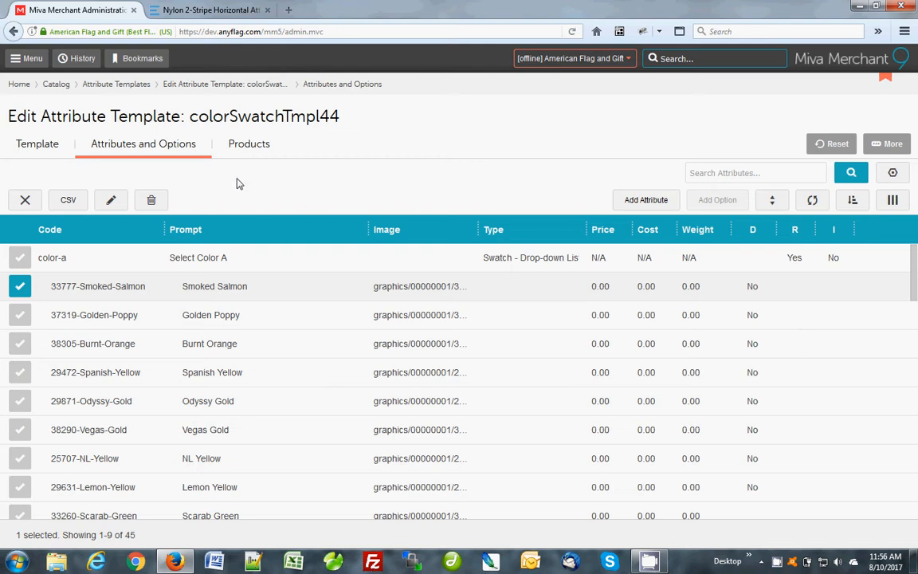
{"action": "left_click", "coordinate": [171, 148]}
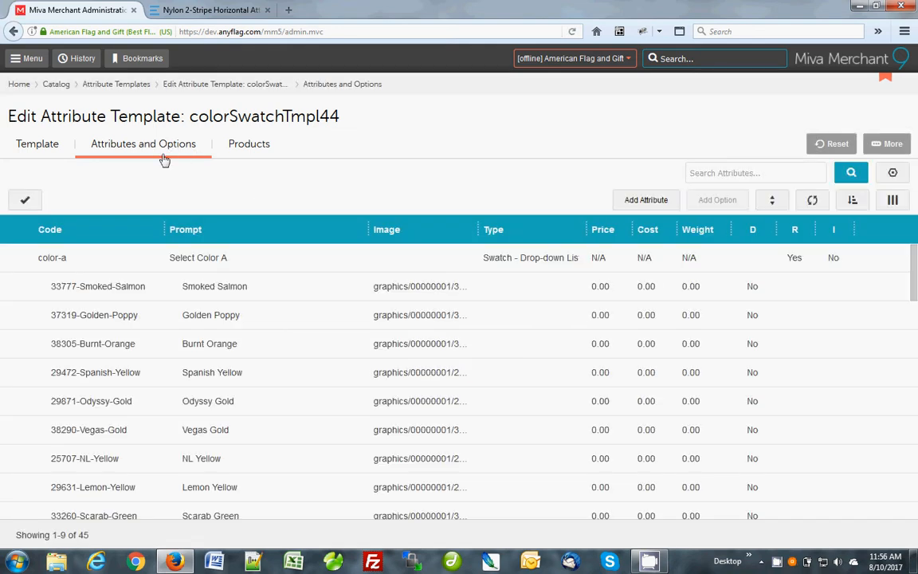
- Return to the attribute templates list, check the flag's storefront page, and open the Color B dropdown template colorSelectMenuTmpl44
{"action": "left_click", "coordinate": [122, 85]}
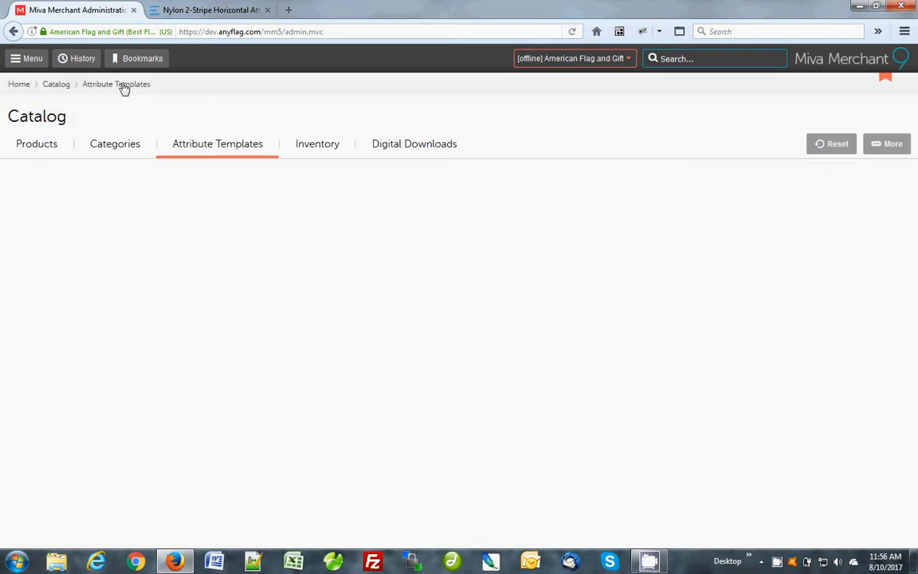
{"action": "left_click", "coordinate": [205, 9]}
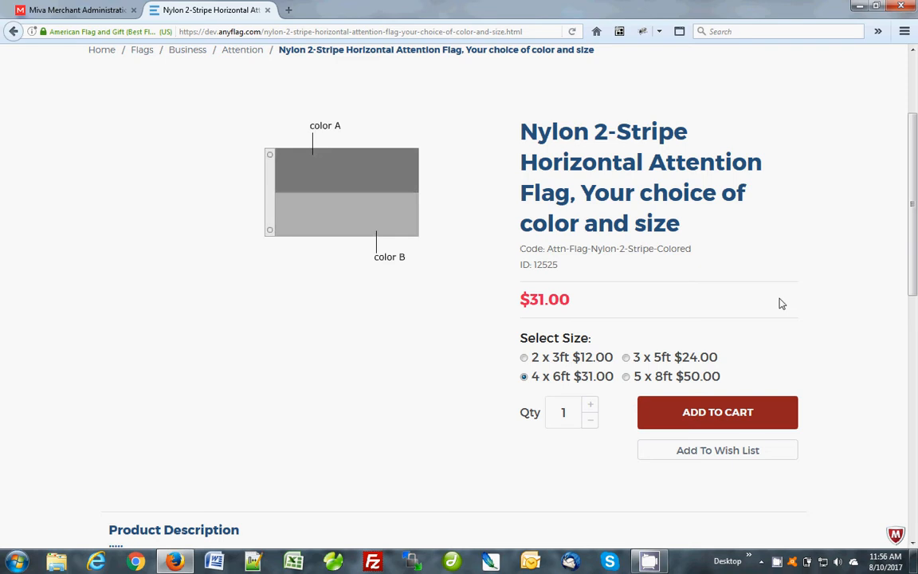
{"action": "left_click", "coordinate": [91, 9]}
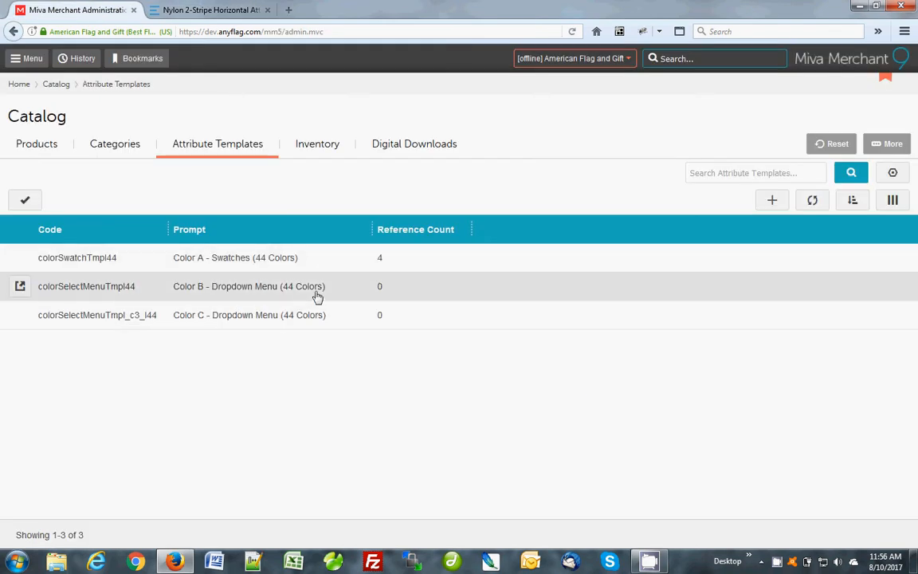
{"action": "left_click", "coordinate": [354, 295]}
{"action": "left_click", "coordinate": [151, 201]}
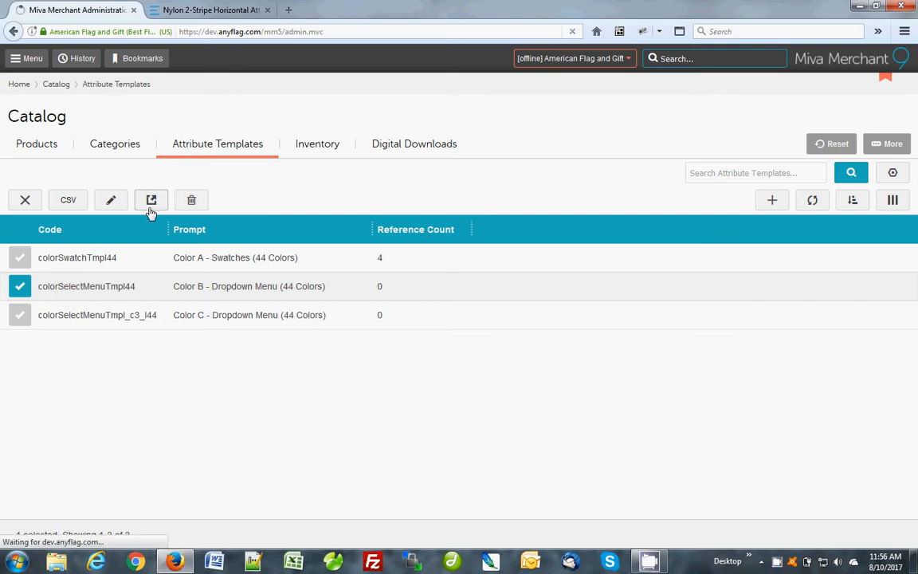
- View the Color B template's attributes and options, and copy the product code from the flag's storefront page
{"action": "left_click", "coordinate": [180, 144]}
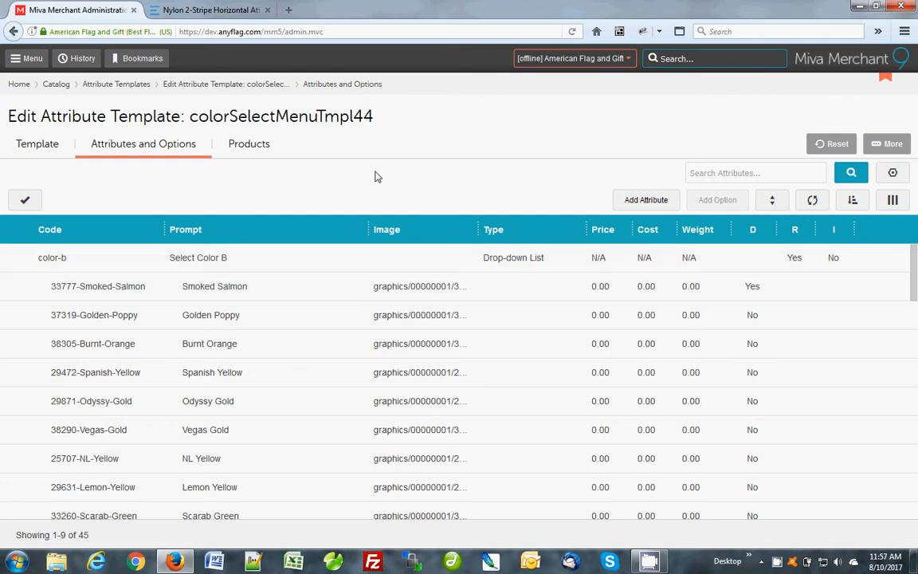
{"action": "left_click", "coordinate": [211, 9]}
{"action": "left_click_drag", "start_coordinate": [547, 249], "coordinate": [693, 251]}
{"action": "key", "text": "ctrl+c"}
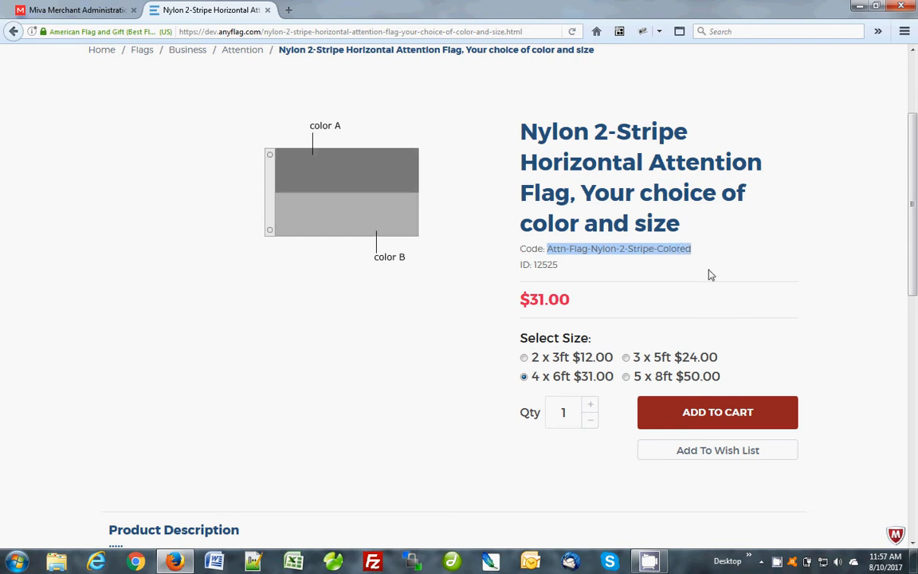
- Search the store admin for the product code Attn-Flag-Nylon-2-Stripe-Colored and open the matching product for editing
{"action": "left_click", "coordinate": [76, 10]}
{"action": "left_click", "coordinate": [673, 59]}
{"action": "key", "text": "ctrl+v"}
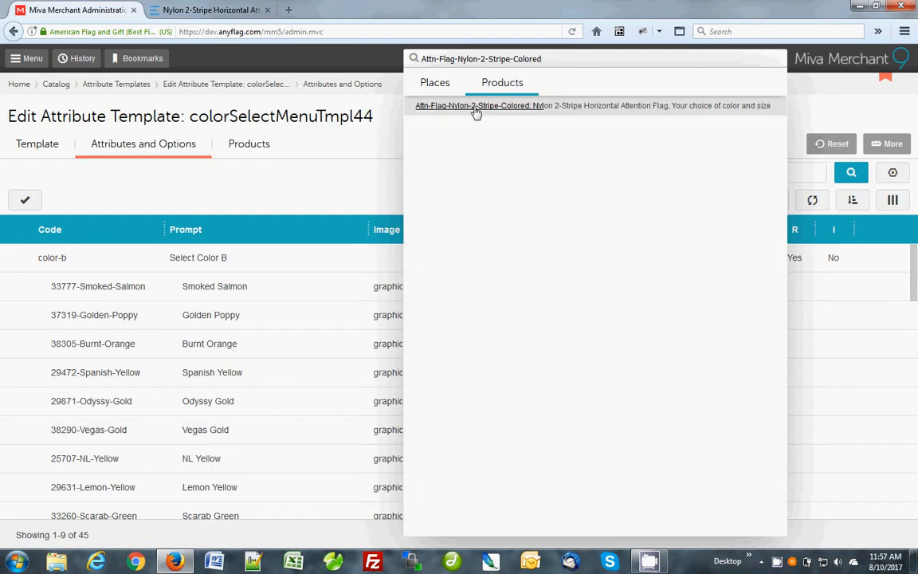
{"action": "left_click", "coordinate": [475, 106]}
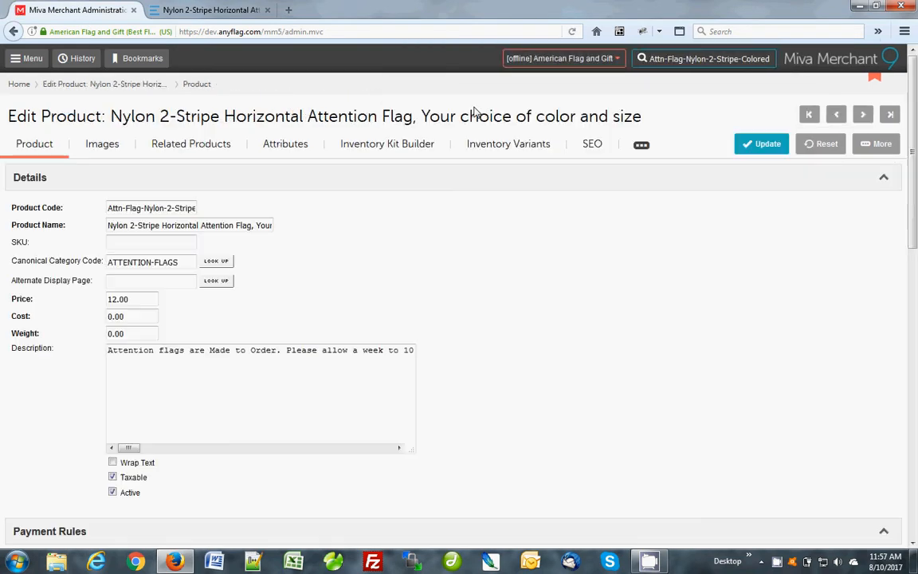
- Compare the product's size attribute with its storefront page, check the inventory variants, and return to the product's attributes
{"action": "left_click", "coordinate": [287, 149]}
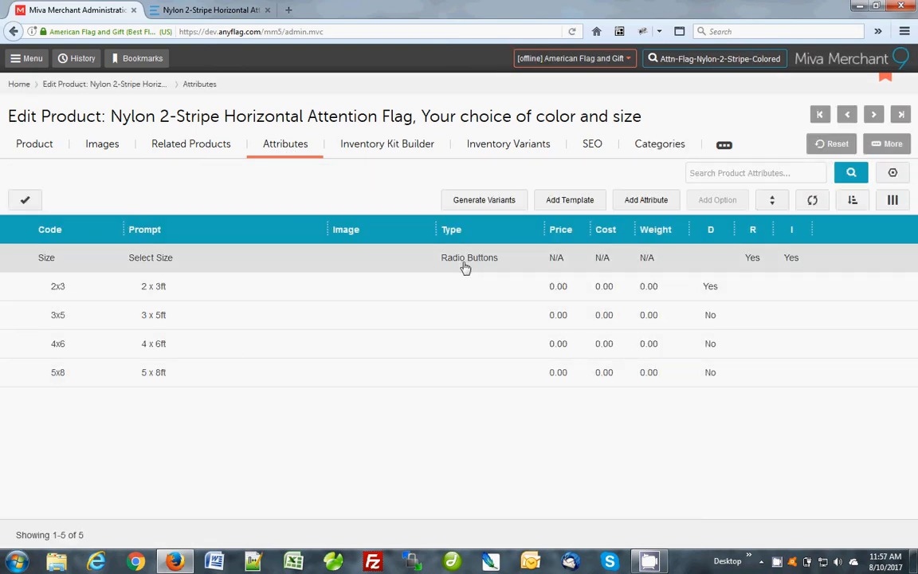
{"action": "left_click", "coordinate": [207, 10]}
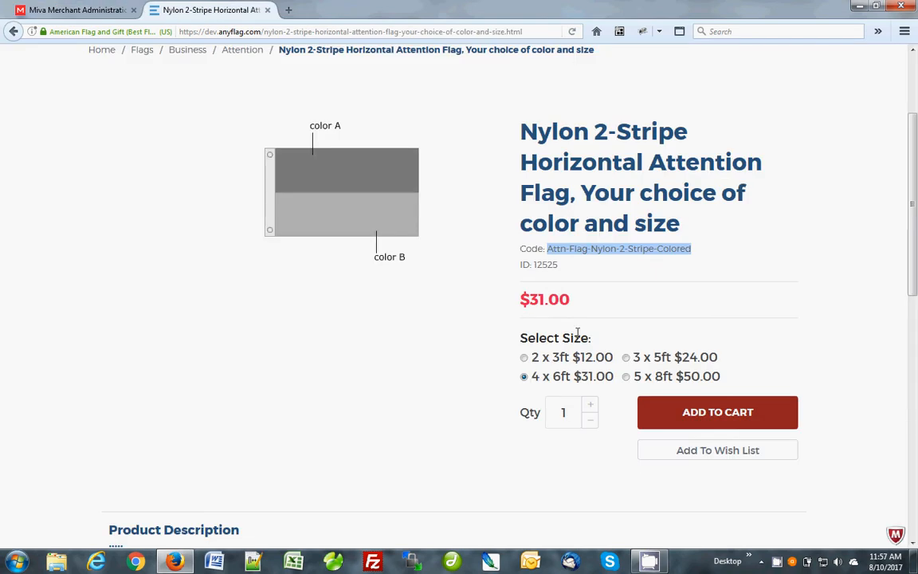
{"action": "left_click", "coordinate": [80, 9]}
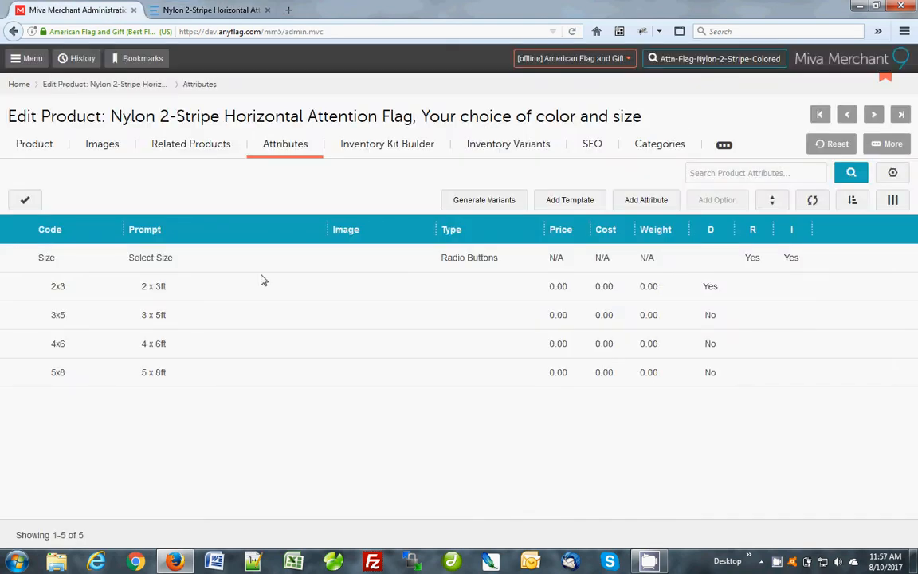
{"action": "left_click", "coordinate": [502, 151]}
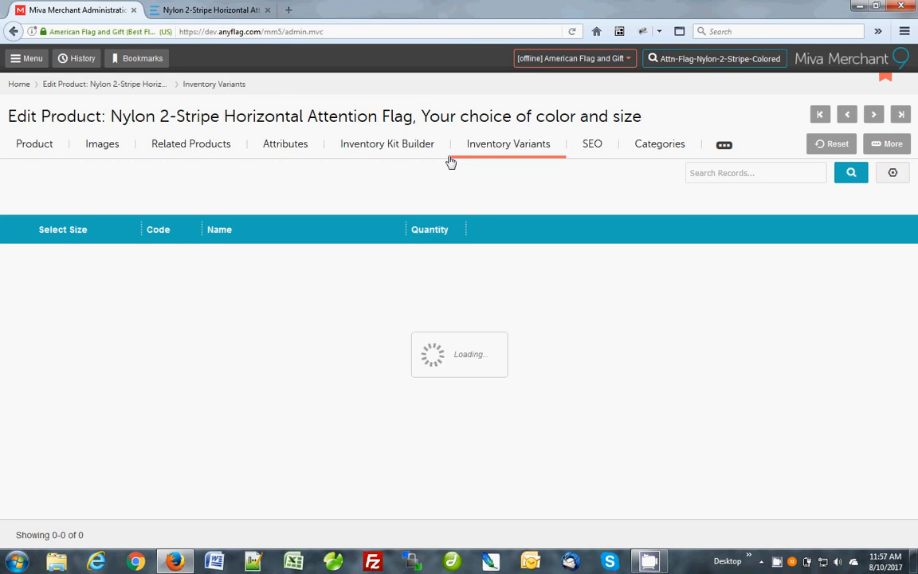
{"action": "left_click", "coordinate": [291, 157]}
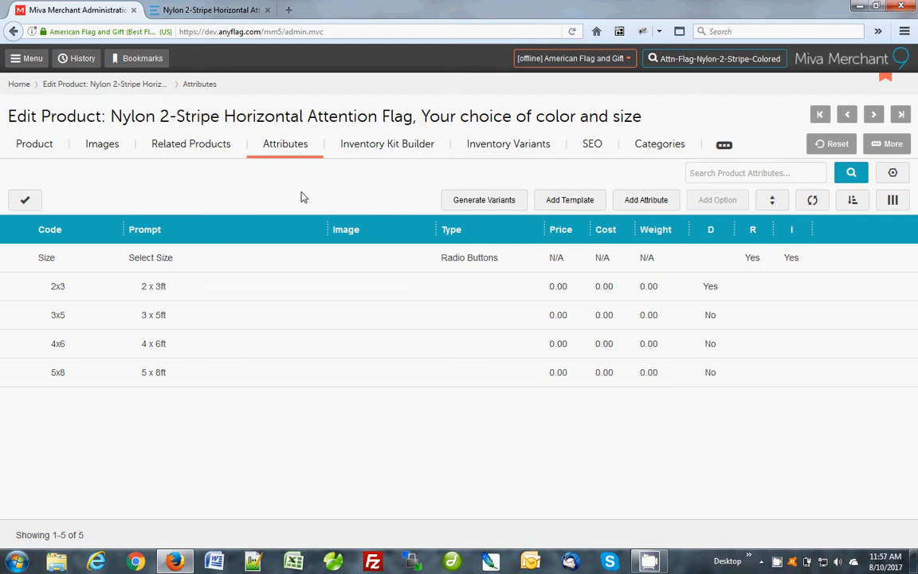
- Link the Color A - Swatches (44 Colors) template to the product with code colora and prompt "choose color a"
{"action": "left_click", "coordinate": [570, 201]}
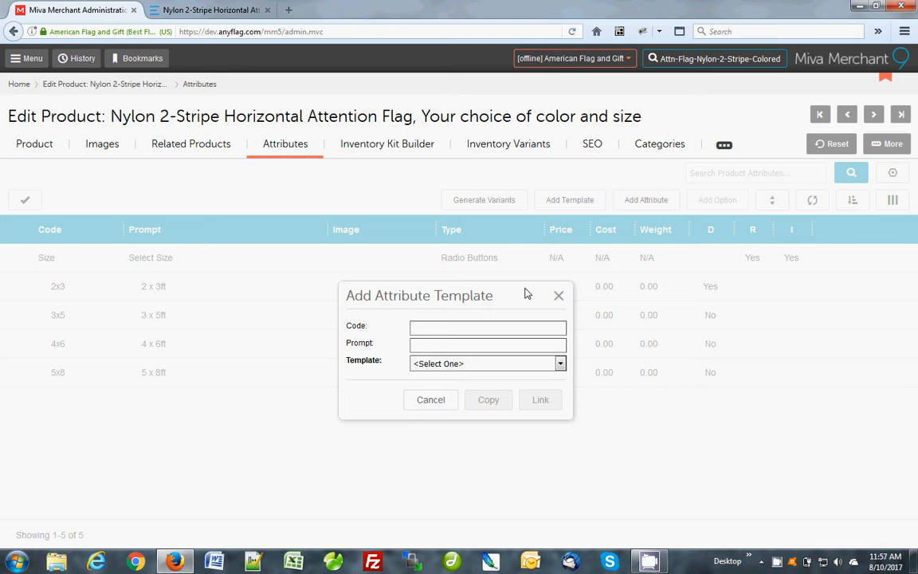
{"action": "type", "text": "color"}
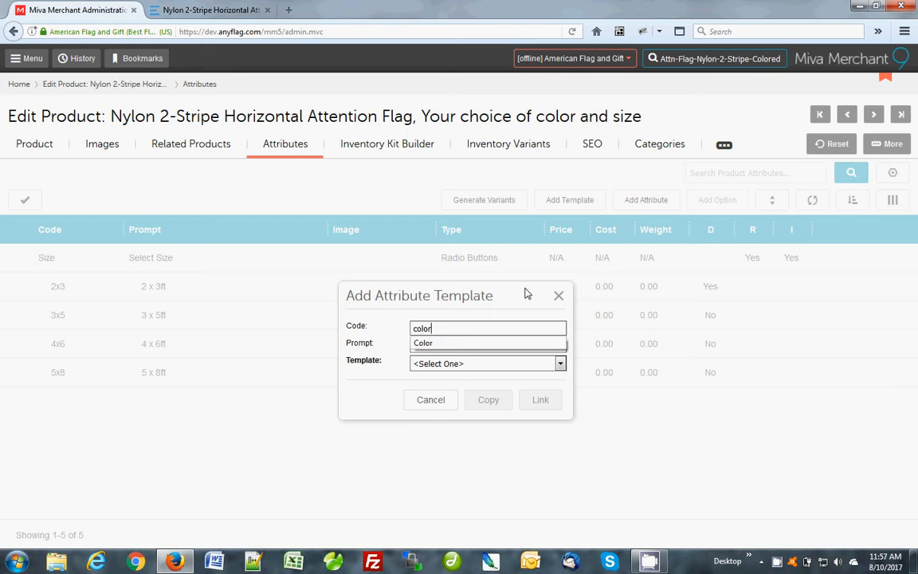
{"action": "type", "text": "a"}
{"action": "left_click", "coordinate": [447, 347]}
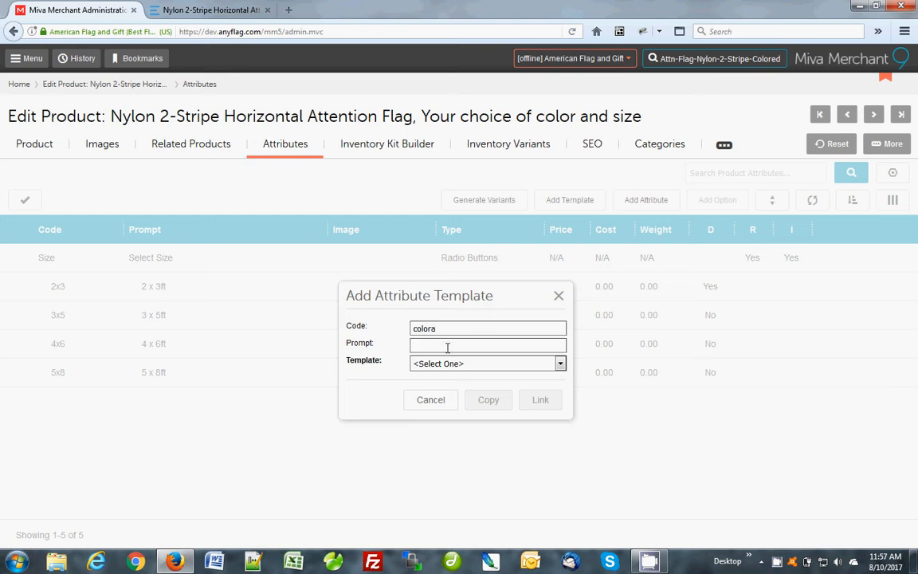
{"action": "type", "text": "choose color a"}
{"action": "left_click", "coordinate": [460, 364]}
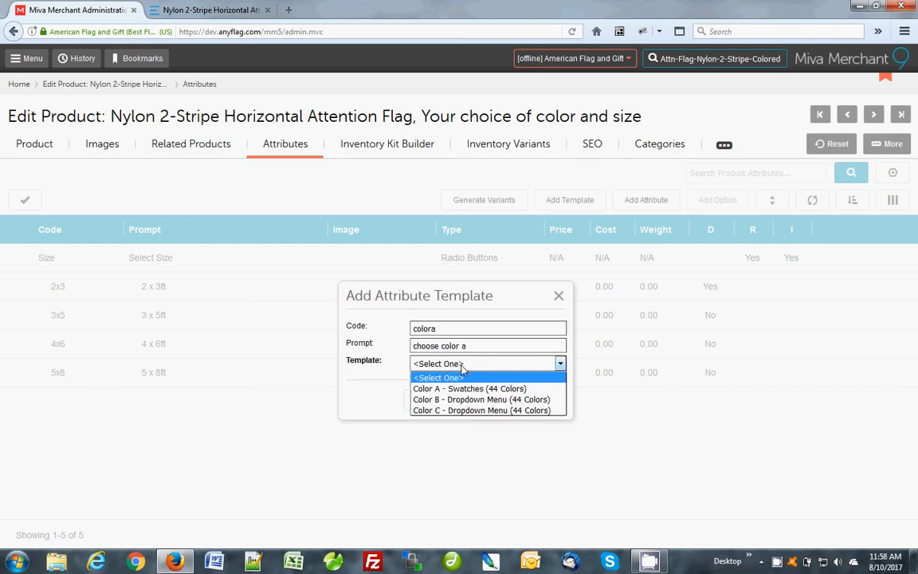
{"action": "left_click", "coordinate": [495, 390]}
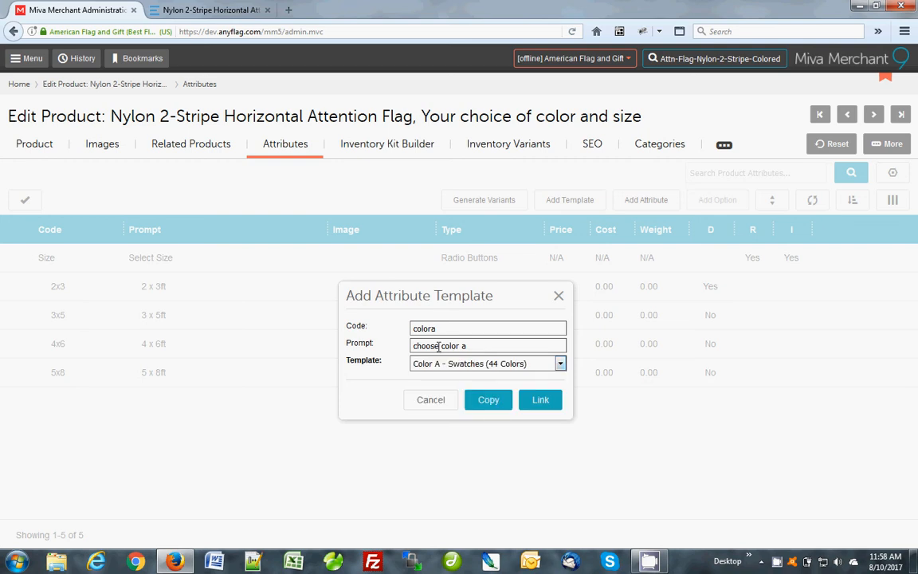
{"action": "left_click", "coordinate": [491, 364]}
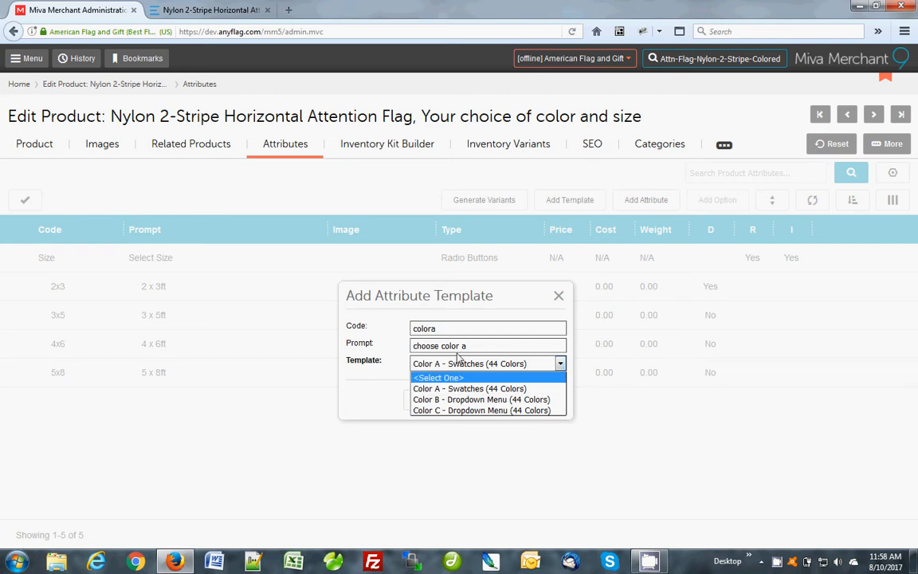
{"action": "left_click", "coordinate": [484, 390]}
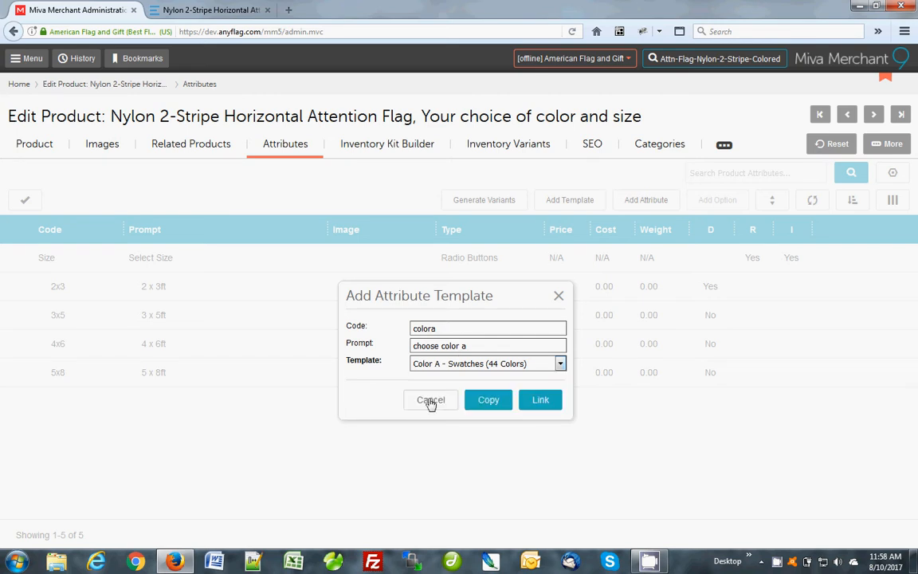
{"action": "left_click_drag", "start_coordinate": [472, 295], "coordinate": [478, 229]}
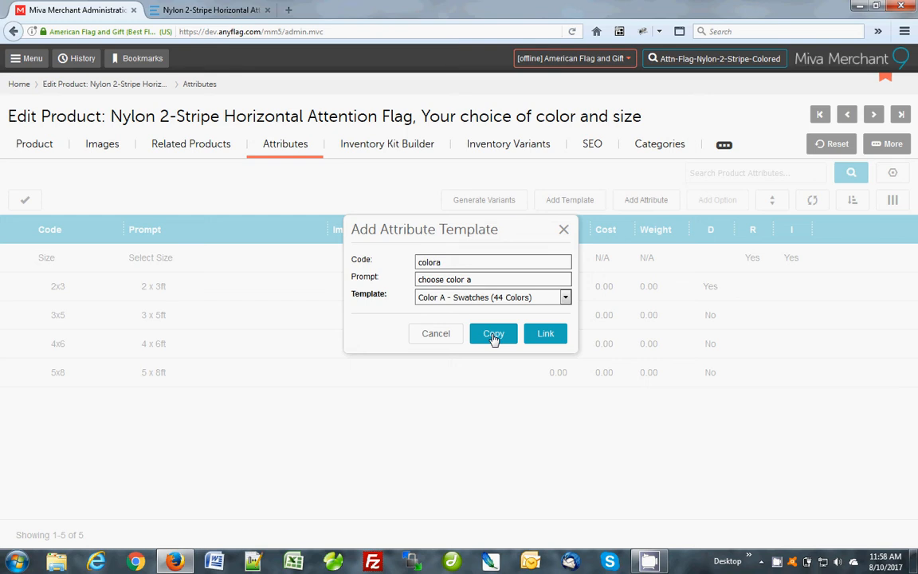
{"action": "left_click", "coordinate": [547, 336]}
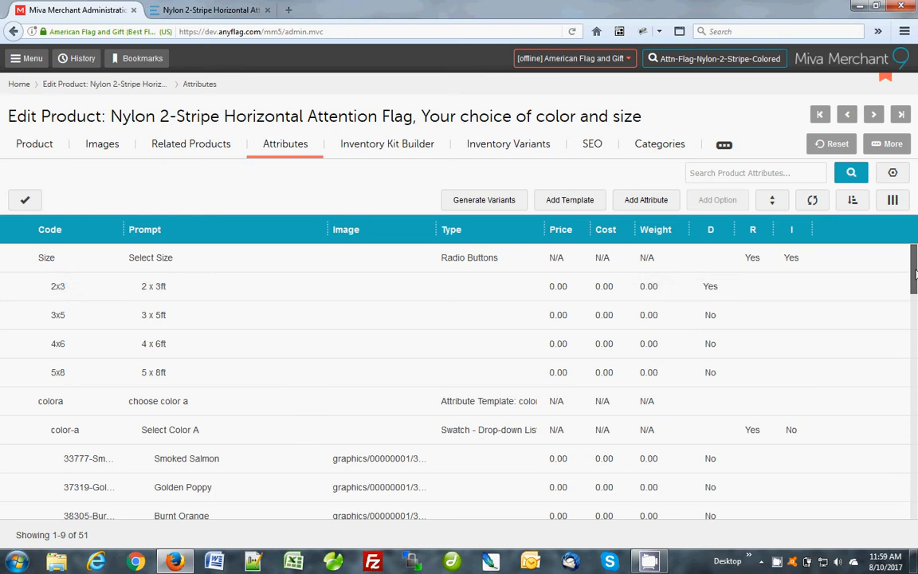
- Inspect the linked colora template's options through Edit Template, and leave it without making changes
{"action": "mouse_move", "coordinate": [911, 283]}
{"action": "left_mouse_down"}
{"action": "mouse_move", "coordinate": [914, 310]}
{"action": "mouse_move", "coordinate": [913, 299]}
{"action": "left_mouse_up"}
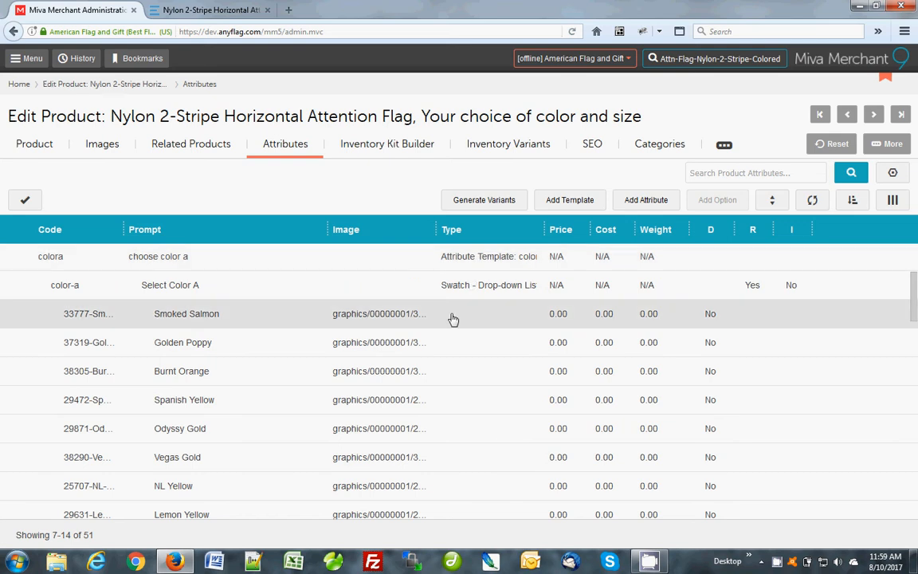
{"action": "double_click", "coordinate": [452, 319]}
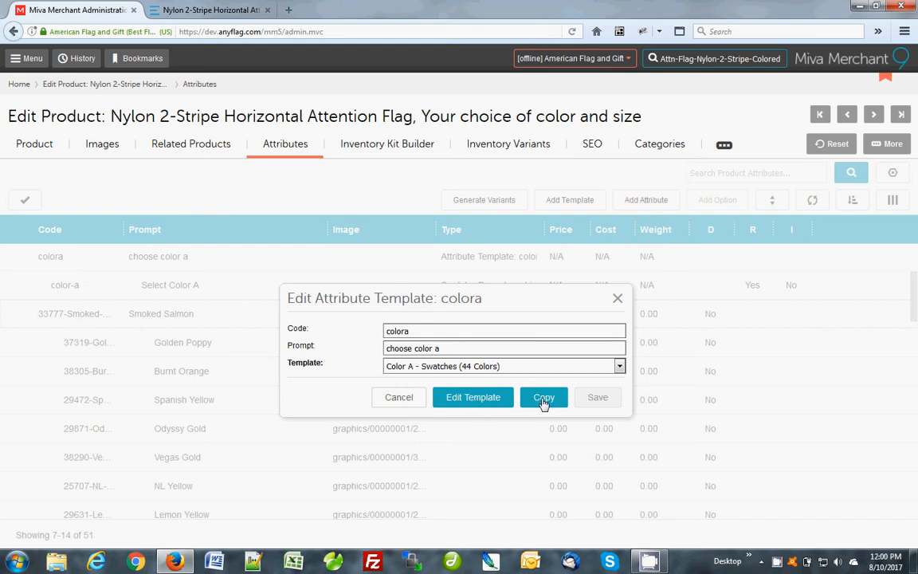
{"action": "left_click", "coordinate": [471, 398]}
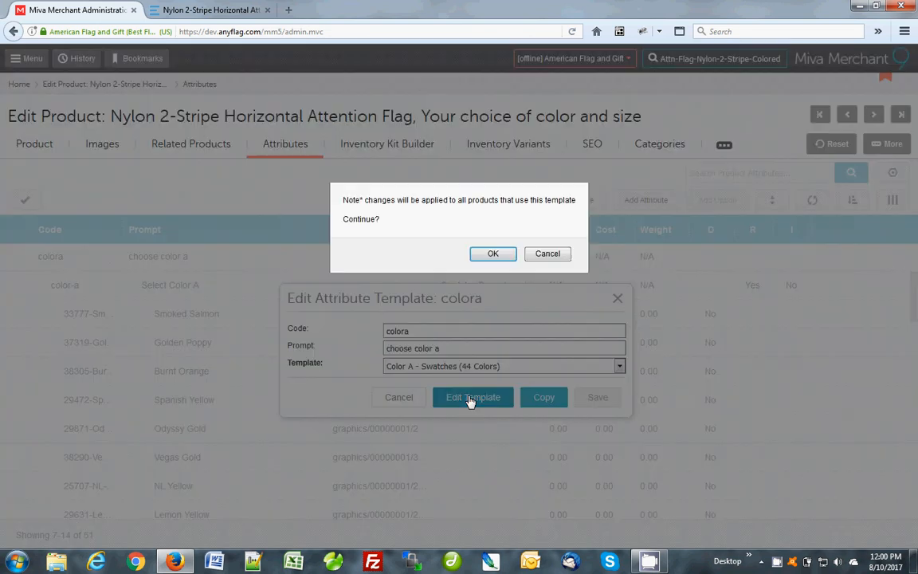
{"action": "left_click", "coordinate": [495, 253]}
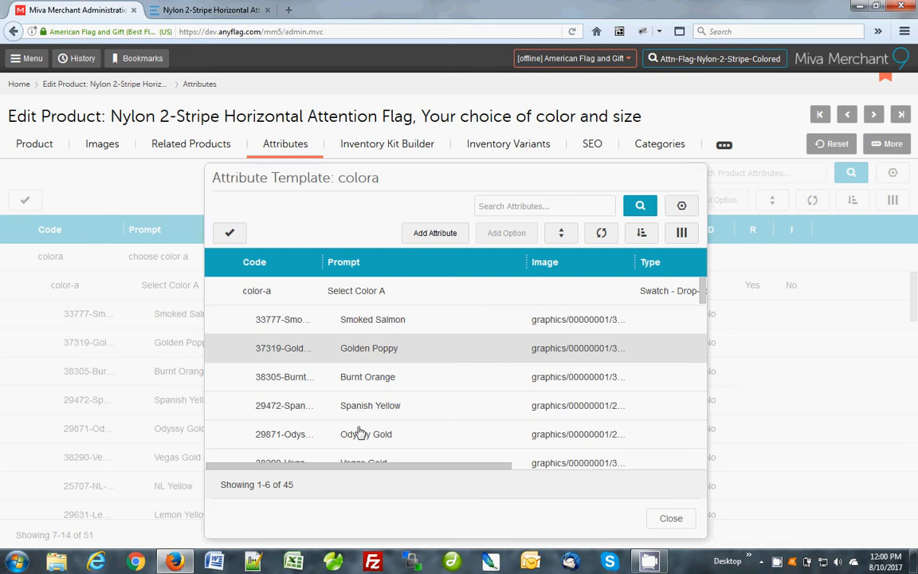
{"action": "left_click", "coordinate": [671, 519]}
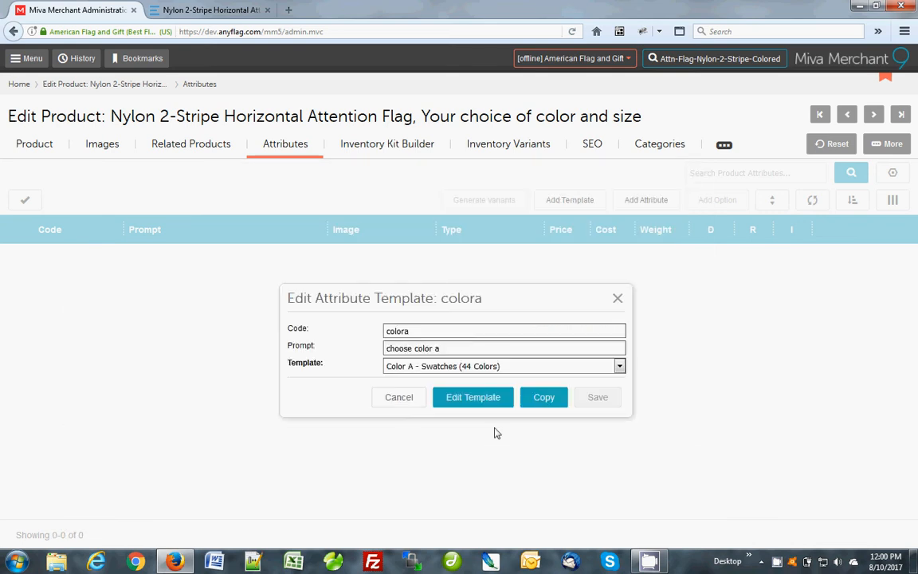
{"action": "left_click", "coordinate": [400, 400]}
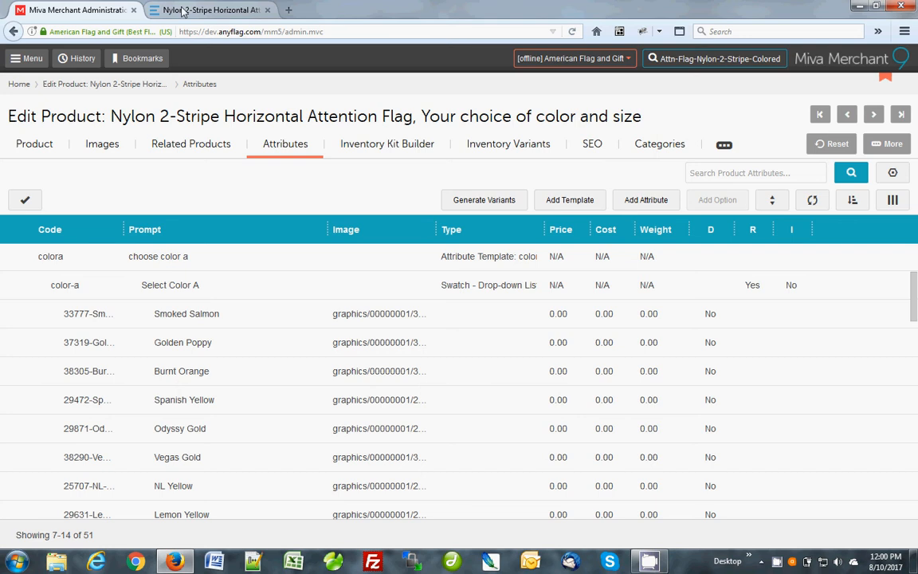
- Reload the flag's storefront page and try several Color A swatches, including Olive and Scarab Green
{"action": "left_click", "coordinate": [231, 10]}
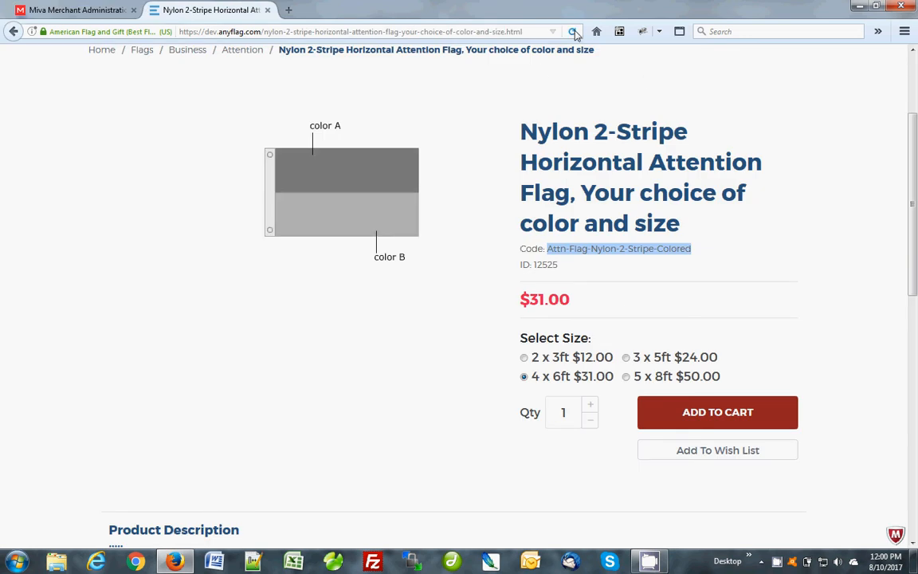
{"action": "left_click", "coordinate": [575, 32]}
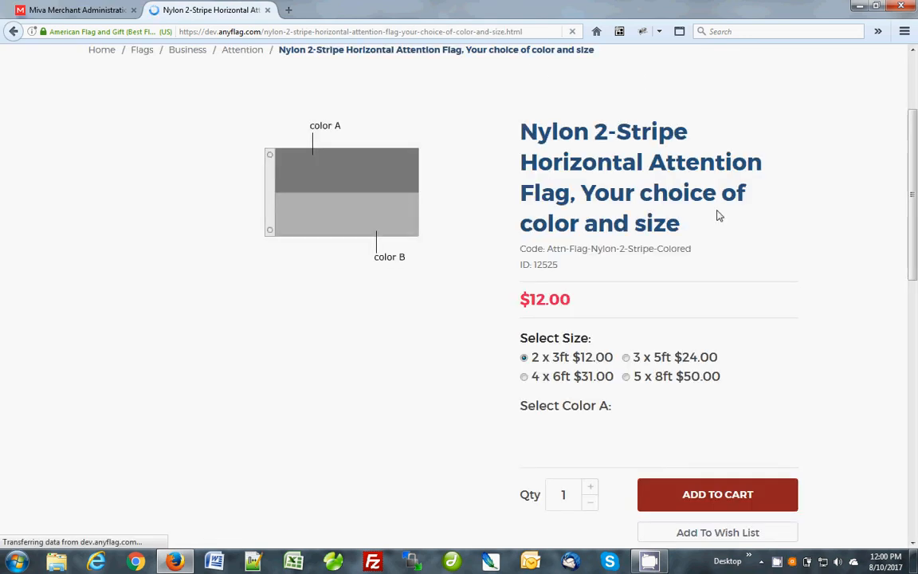
{"action": "scroll", "coordinate": [828, 299], "scroll_direction": "down", "scroll_amount": 2}
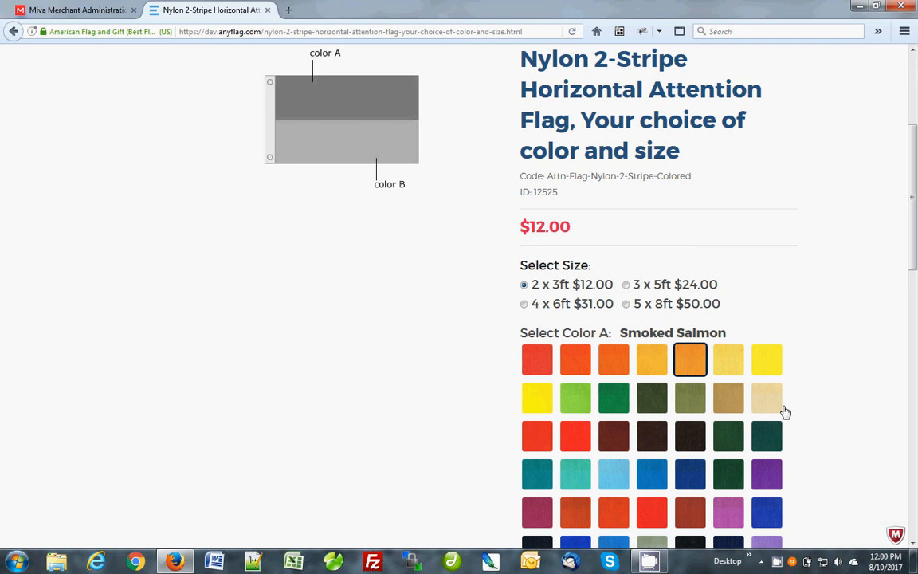
{"action": "left_click", "coordinate": [689, 397]}
{"action": "left_click", "coordinate": [650, 399]}
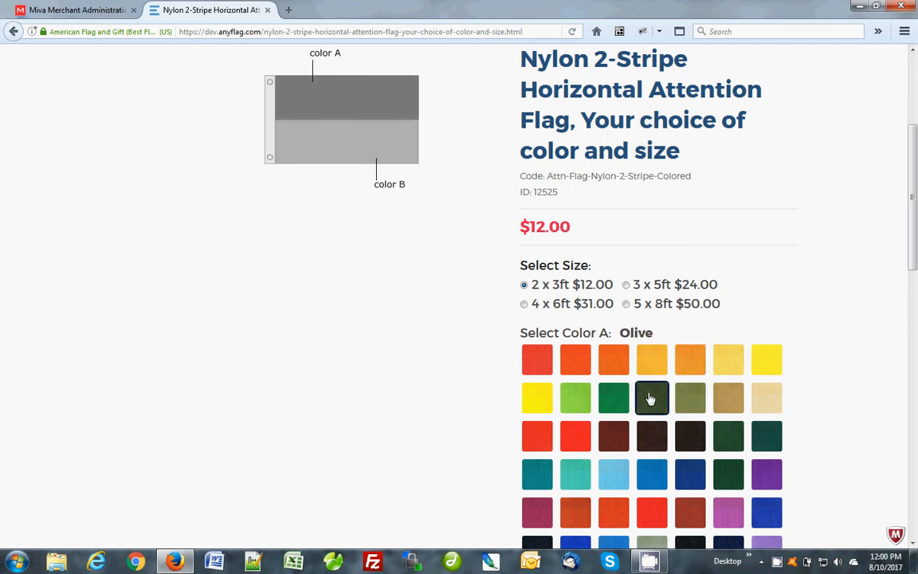
{"action": "left_click", "coordinate": [614, 359]}
{"action": "left_click", "coordinate": [579, 361]}
{"action": "left_click", "coordinate": [575, 397]}
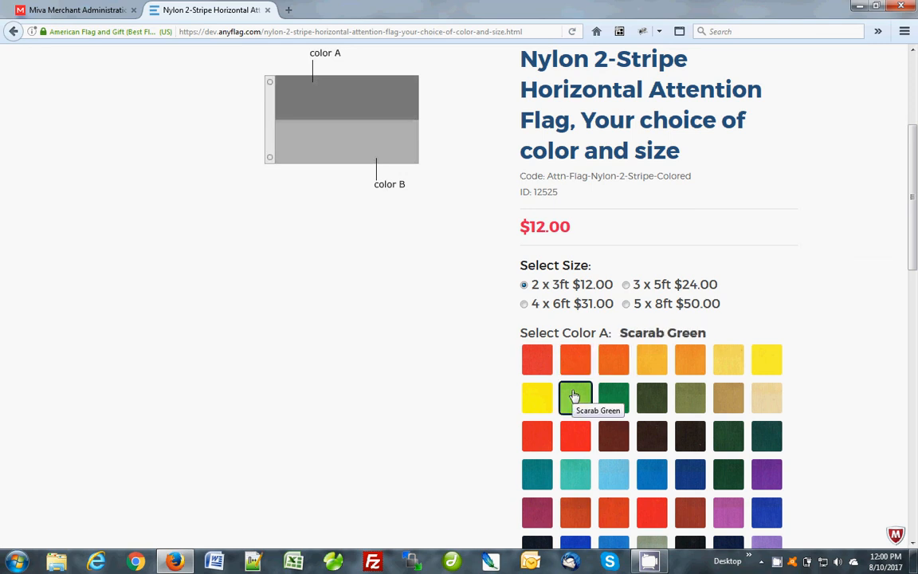
- Link the Color B - Dropdown Menu (44 Colors) template to the product with code colorb and prompt "Select color b", and look through the attribute list
{"action": "left_click", "coordinate": [94, 10]}
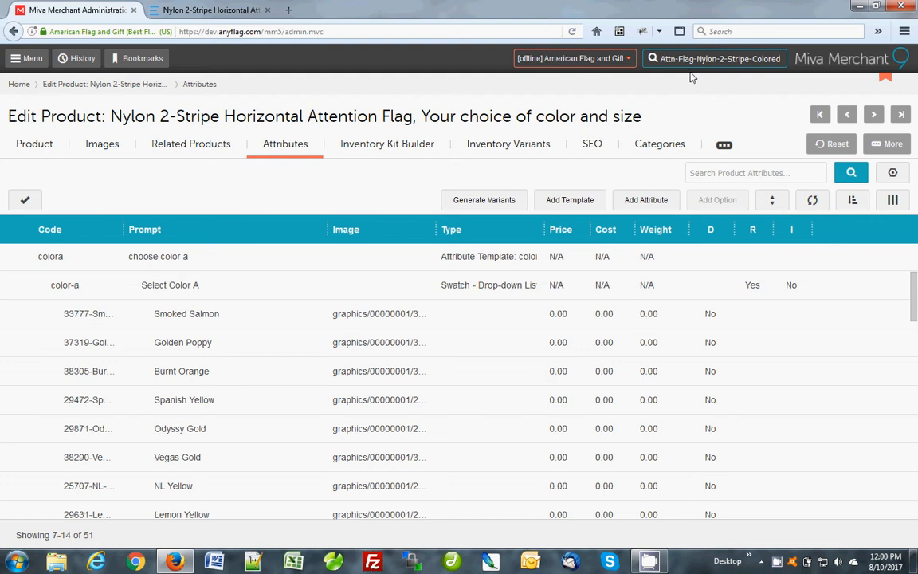
{"action": "left_click", "coordinate": [565, 200]}
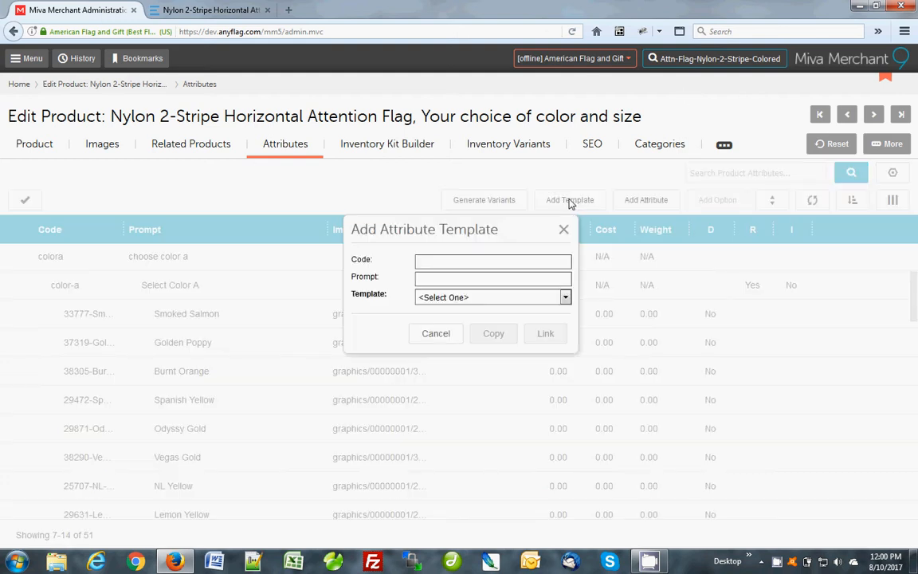
{"action": "left_click", "coordinate": [502, 266]}
{"action": "type", "text": "colorb"}
{"action": "type", "text": "Select colo"}
{"action": "type", "text": "r b"}
{"action": "left_click", "coordinate": [492, 300]}
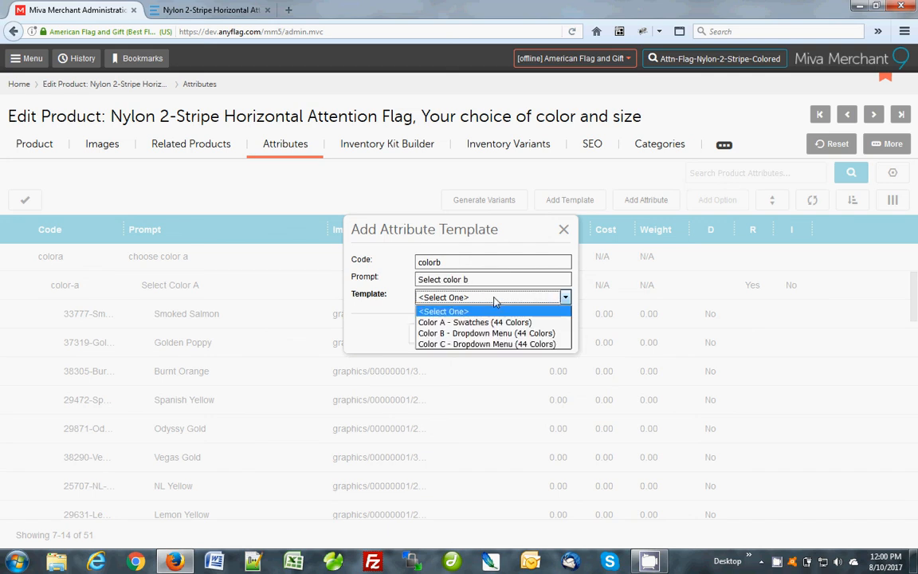
{"action": "left_click", "coordinate": [489, 334]}
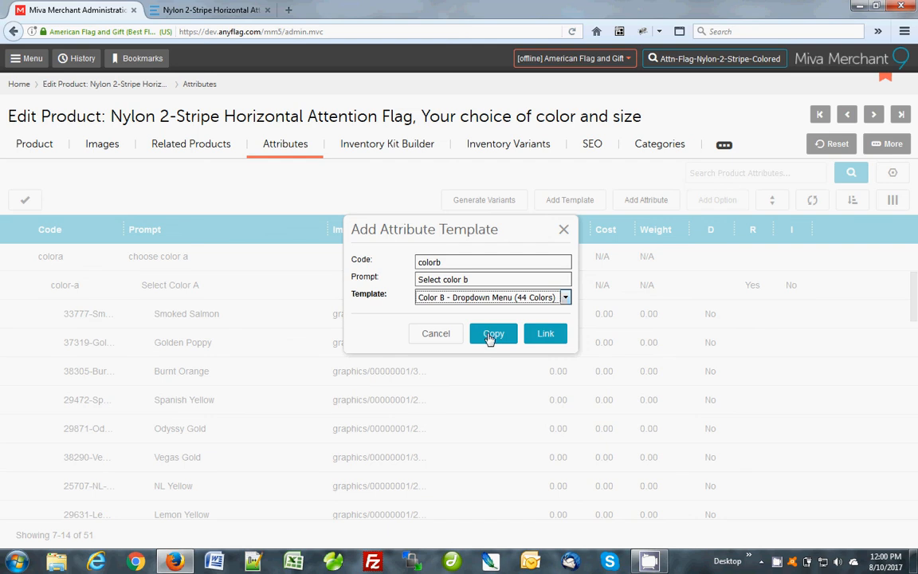
{"action": "left_click", "coordinate": [548, 340]}
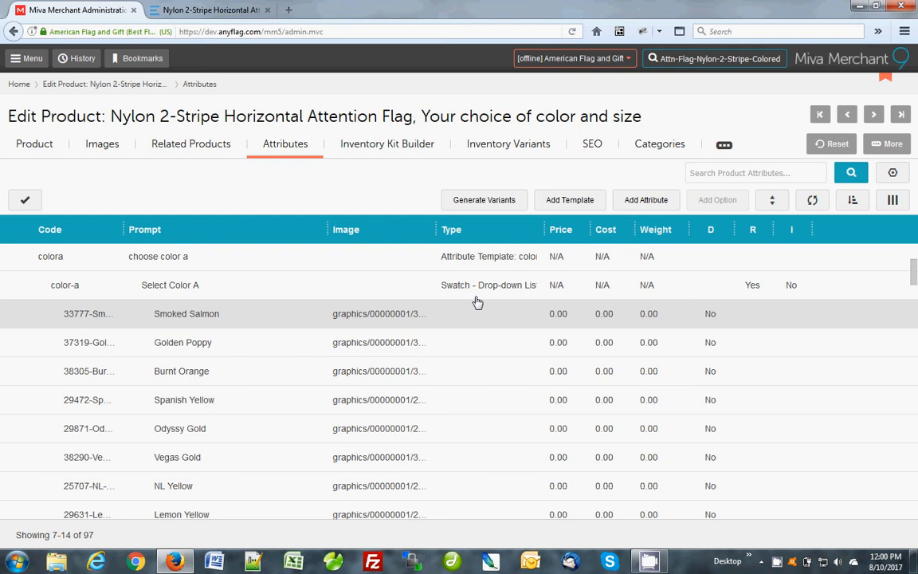
{"action": "scroll", "coordinate": [501, 381], "scroll_direction": "down", "scroll_amount": 3}
{"action": "scroll", "coordinate": [502, 381], "scroll_direction": "down", "scroll_amount": 18}
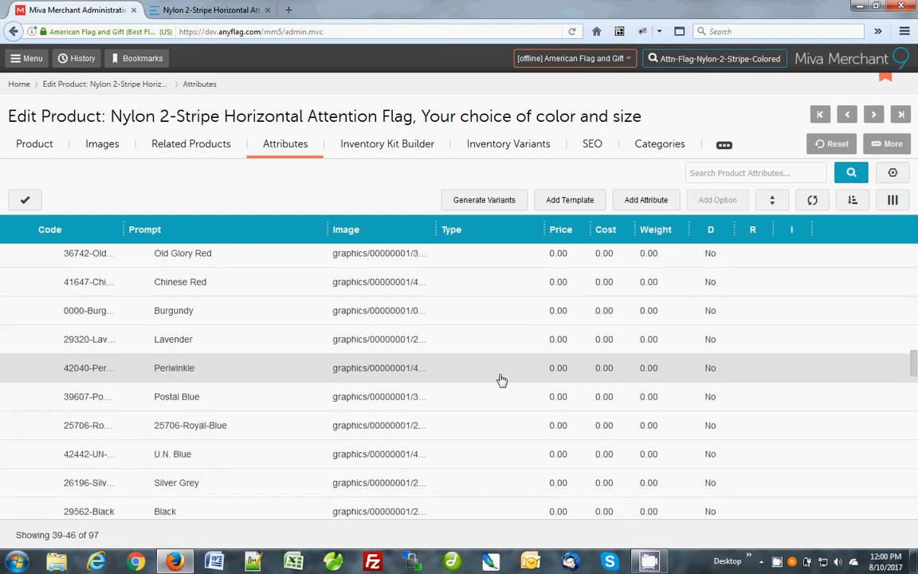
- Reload the flag's storefront page and review the Select Color B dropdown choices together with the Color A swatches
{"action": "scroll", "coordinate": [499, 375], "scroll_direction": "down", "scroll_amount": 1}
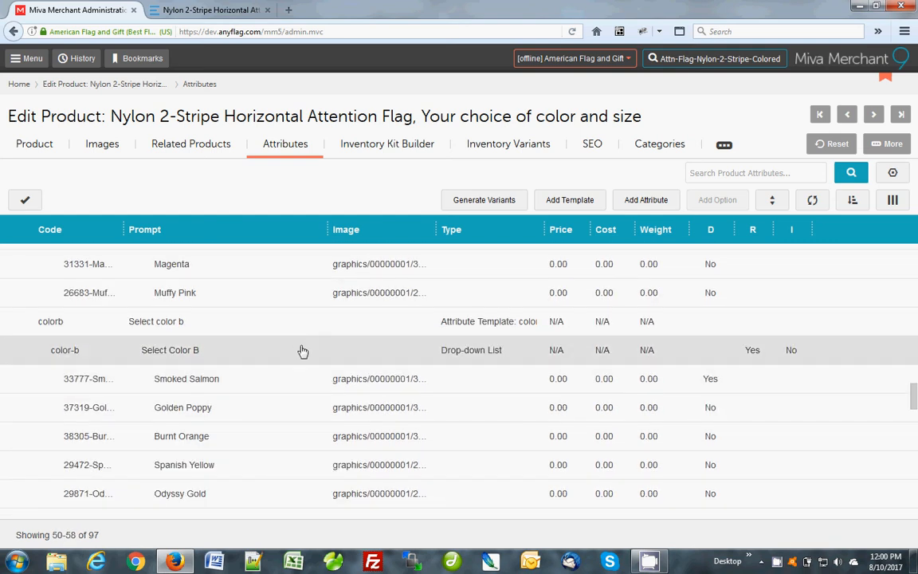
{"action": "left_click", "coordinate": [213, 11]}
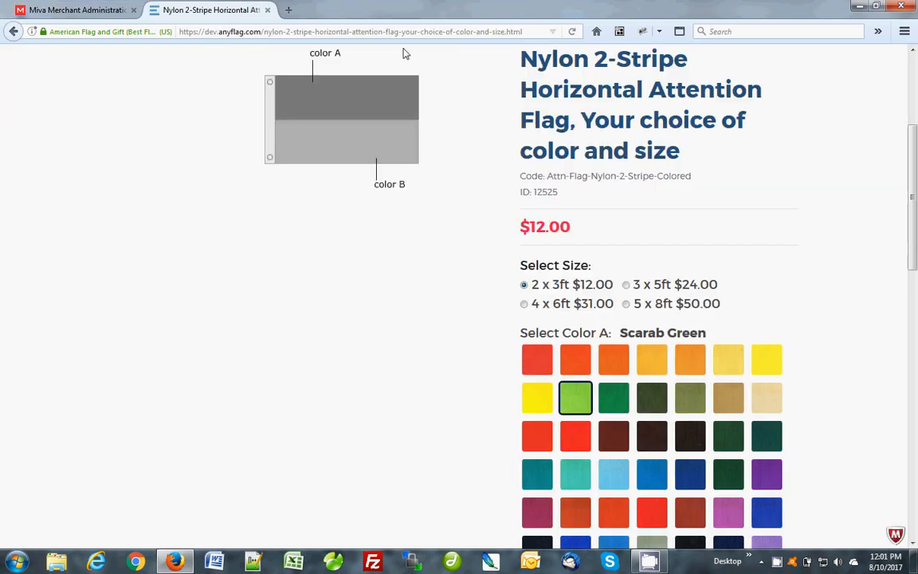
{"action": "left_click", "coordinate": [574, 32]}
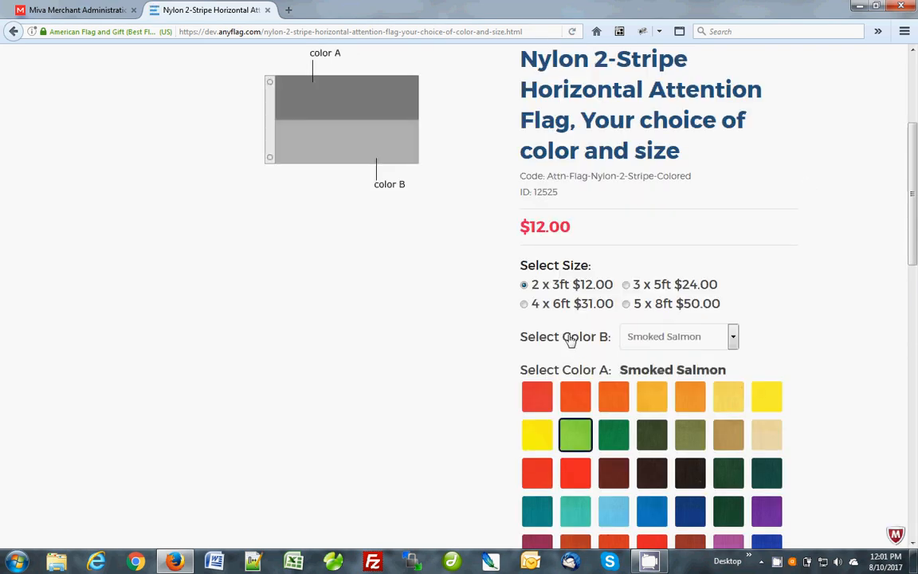
{"action": "left_click", "coordinate": [698, 337]}
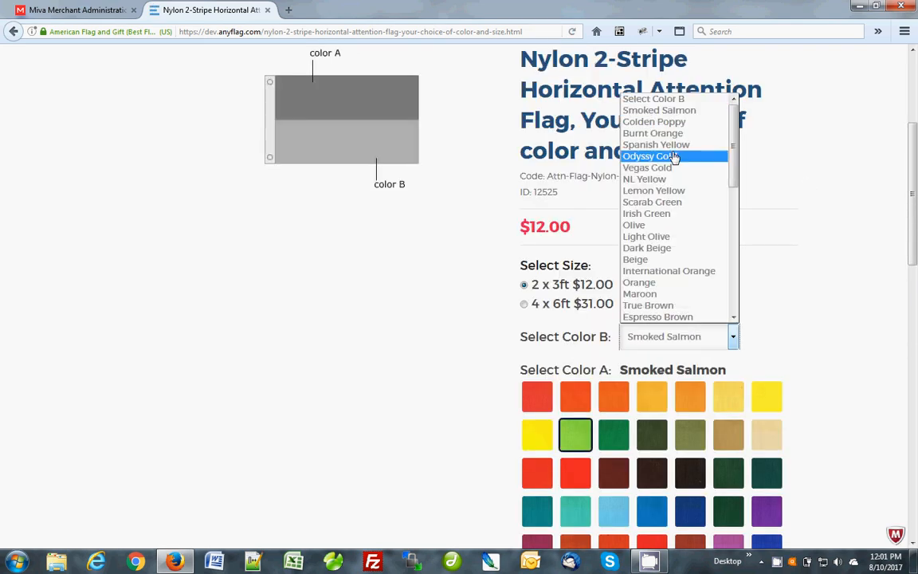
{"action": "left_click", "coordinate": [830, 345]}
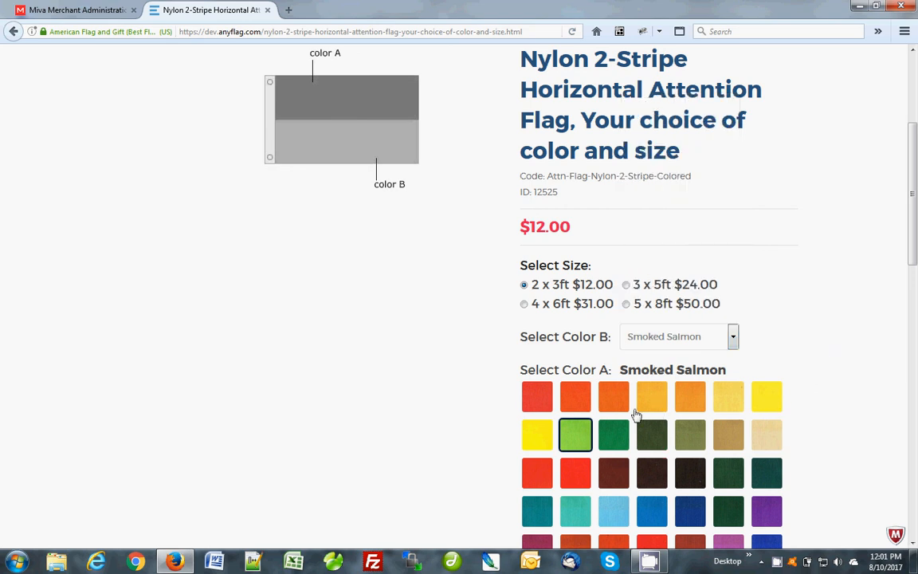
{"action": "scroll", "coordinate": [821, 404], "scroll_direction": "down", "scroll_amount": 2}
{"action": "scroll", "coordinate": [821, 382], "scroll_direction": "down", "scroll_amount": 2}
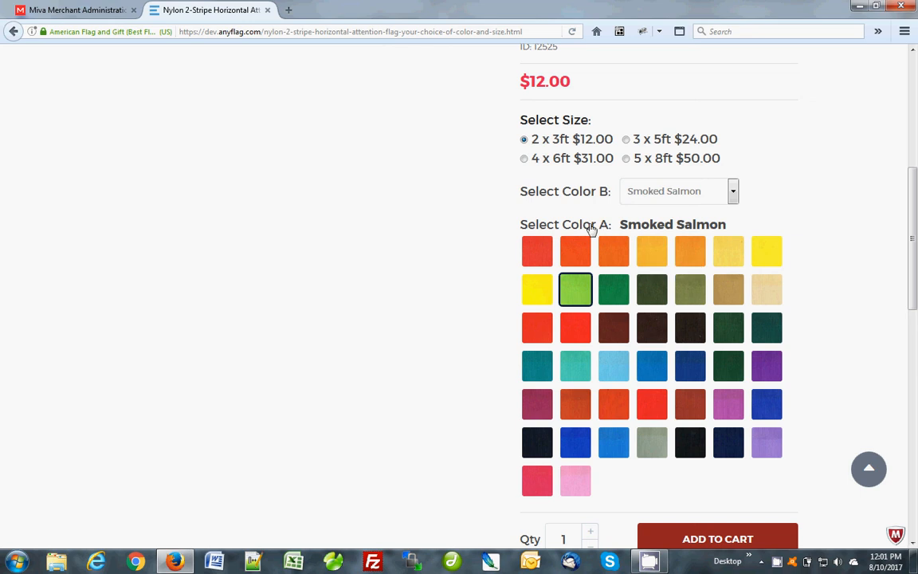
{"action": "scroll", "coordinate": [797, 236], "scroll_direction": "up", "scroll_amount": 2}
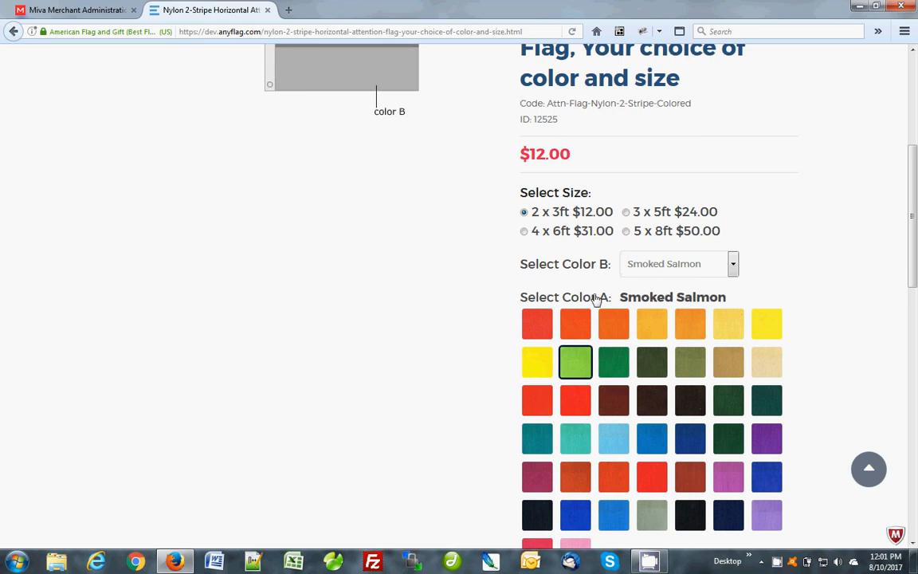
{"action": "scroll", "coordinate": [841, 277], "scroll_direction": "up", "scroll_amount": 2}
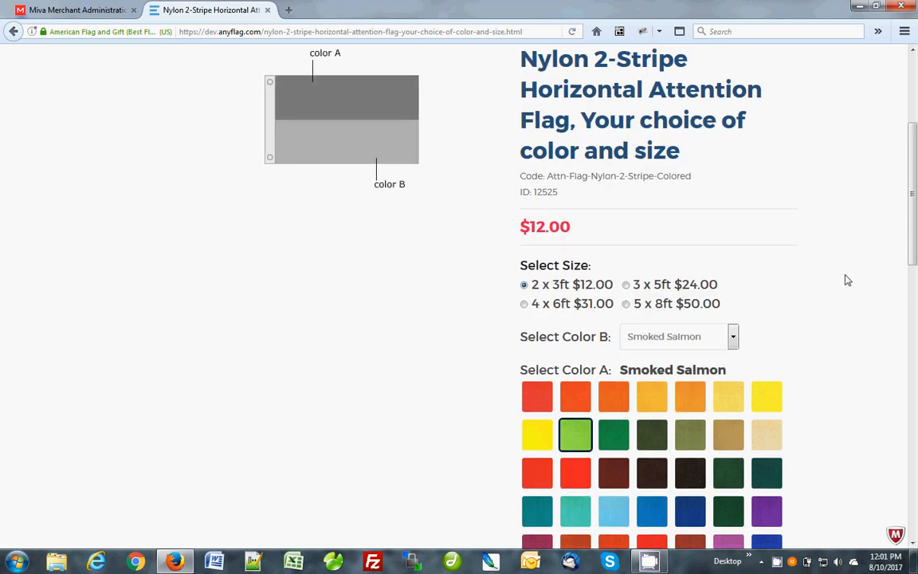
- Add the 2 x 3ft flag to the cart with Color A Scarab Green and Color B Lemon Yellow, and check both colors in the cart
{"action": "scroll", "coordinate": [847, 279], "scroll_direction": "down", "scroll_amount": 2}
{"action": "scroll", "coordinate": [847, 279], "scroll_direction": "down", "scroll_amount": 2}
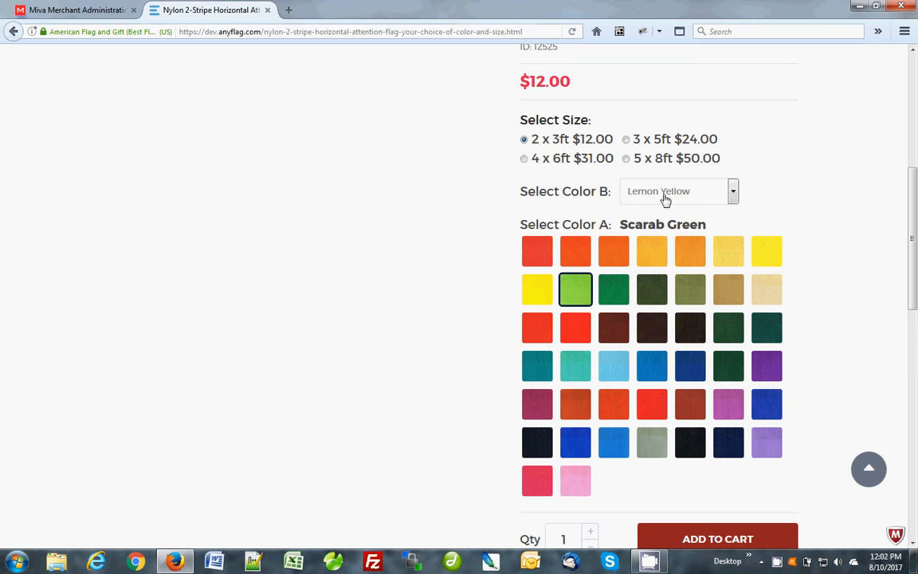
{"action": "left_click", "coordinate": [718, 539]}
{"action": "left_click", "coordinate": [649, 353]}
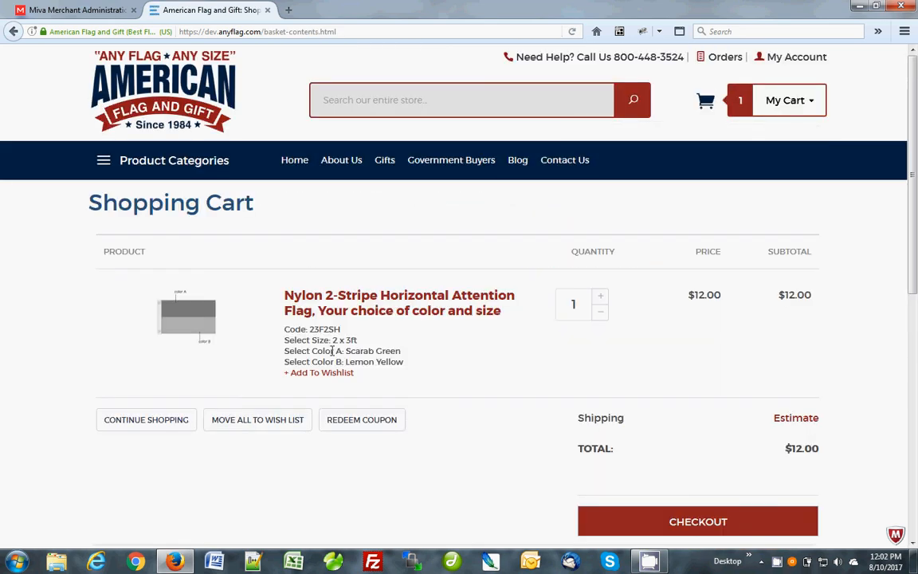
{"action": "left_click_drag", "start_coordinate": [318, 351], "coordinate": [401, 353]}
{"action": "left_click_drag", "start_coordinate": [336, 362], "coordinate": [404, 374]}
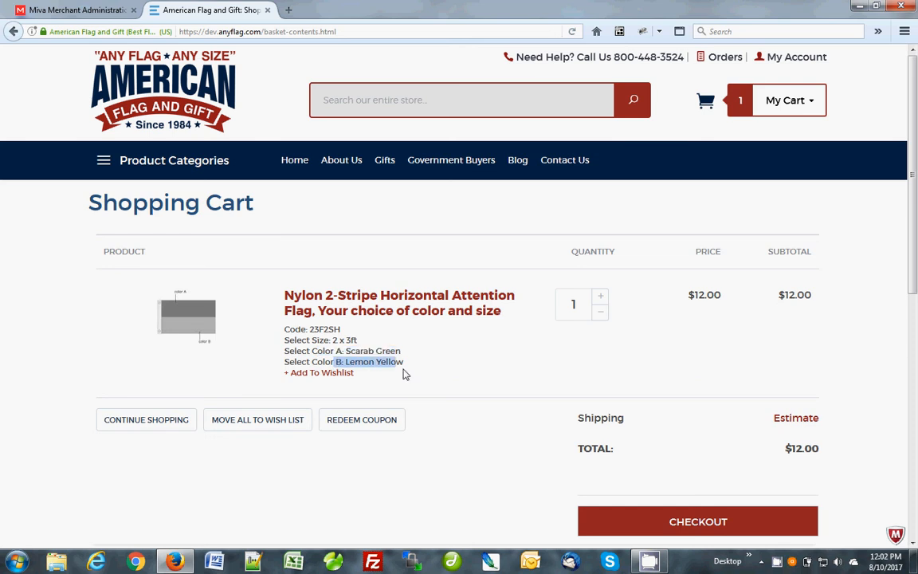